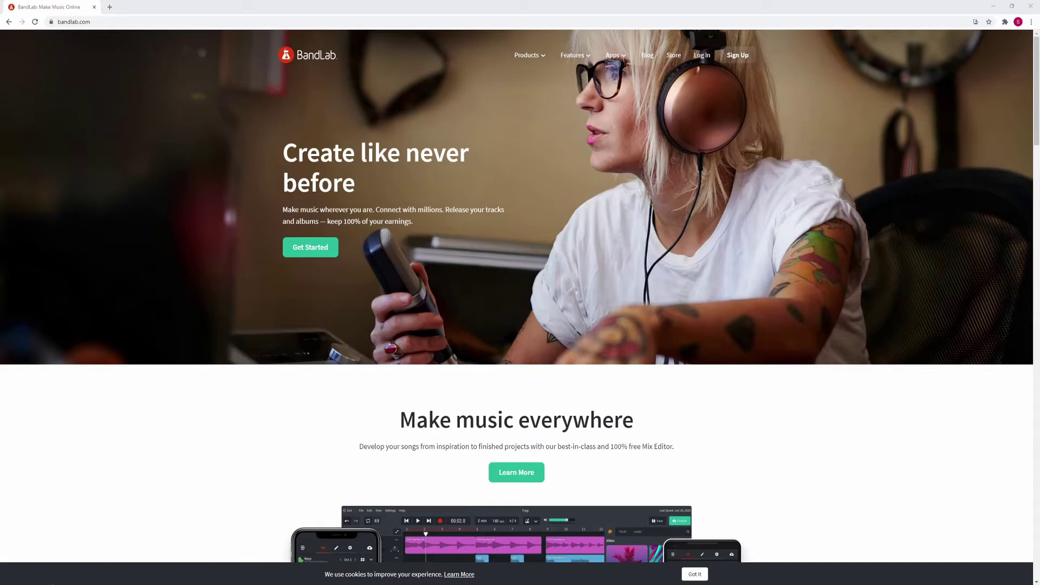
{"action": "scroll", "coordinate": [59, 513], "scroll_direction": "down", "scroll_amount": 3}
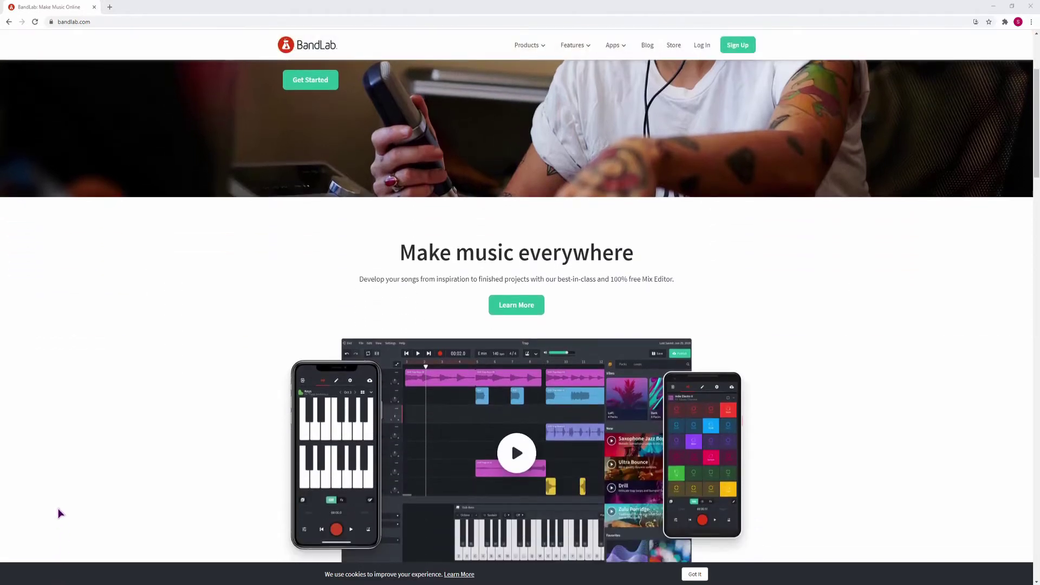
{"action": "scroll", "coordinate": [58, 513], "scroll_direction": "down", "scroll_amount": 1}
{"action": "scroll", "coordinate": [58, 513], "scroll_direction": "down", "scroll_amount": 1}
{"action": "scroll", "coordinate": [58, 513], "scroll_direction": "down", "scroll_amount": 3}
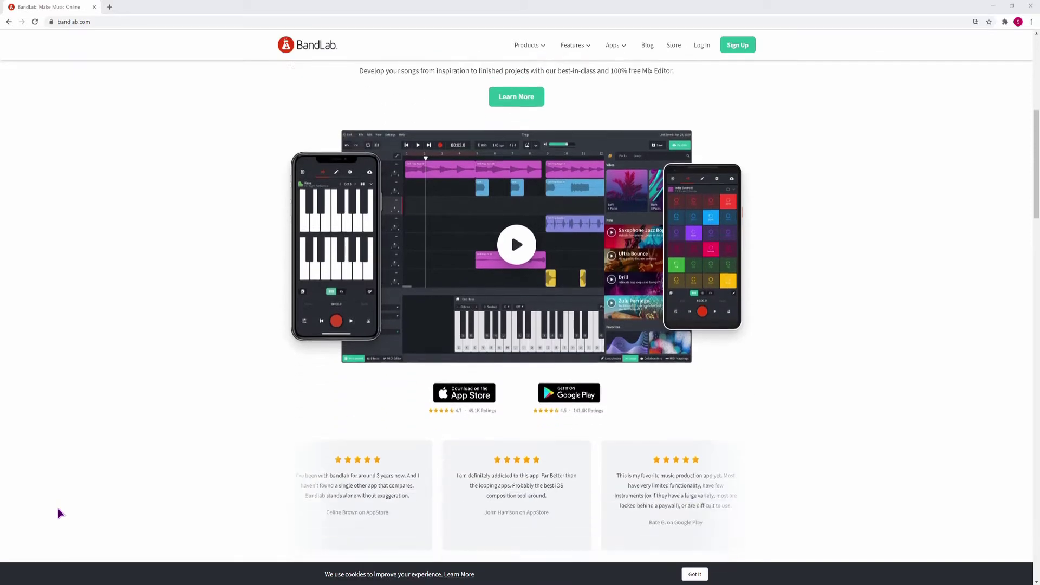
{"action": "scroll", "coordinate": [58, 513], "scroll_direction": "down", "scroll_amount": 2}
{"action": "scroll", "coordinate": [59, 513], "scroll_direction": "down", "scroll_amount": 3}
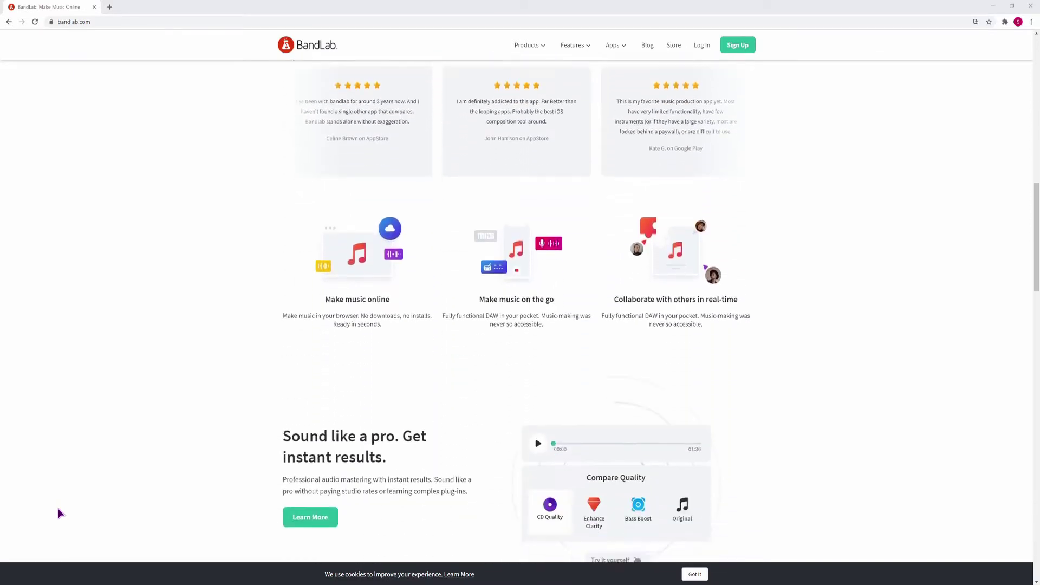
{"action": "scroll", "coordinate": [59, 513], "scroll_direction": "down", "scroll_amount": 2}
{"action": "scroll", "coordinate": [59, 514], "scroll_direction": "down", "scroll_amount": 2}
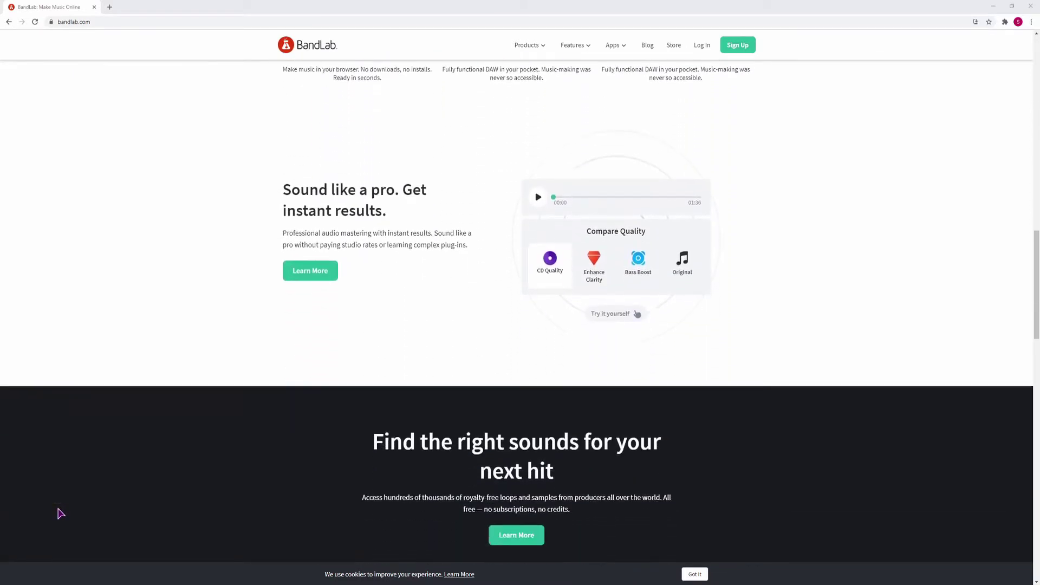
{"action": "scroll", "coordinate": [60, 513], "scroll_direction": "down", "scroll_amount": 1}
{"action": "scroll", "coordinate": [60, 514], "scroll_direction": "down", "scroll_amount": 3}
{"action": "scroll", "coordinate": [60, 514], "scroll_direction": "down", "scroll_amount": 1}
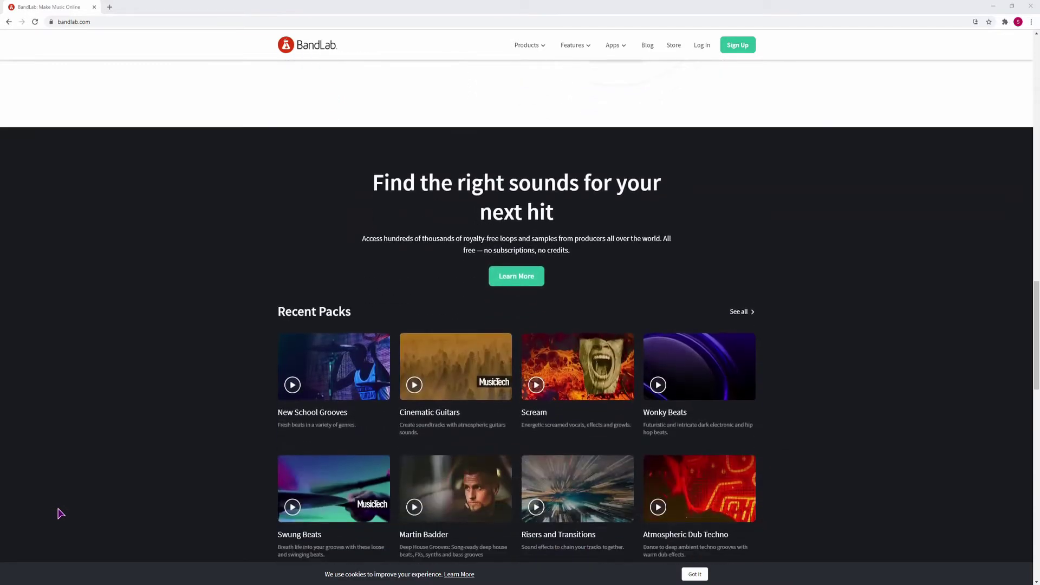
{"action": "scroll", "coordinate": [60, 513], "scroll_direction": "down", "scroll_amount": 4}
{"action": "scroll", "coordinate": [60, 514], "scroll_direction": "down", "scroll_amount": 3}
{"action": "scroll", "coordinate": [60, 513], "scroll_direction": "down", "scroll_amount": 1}
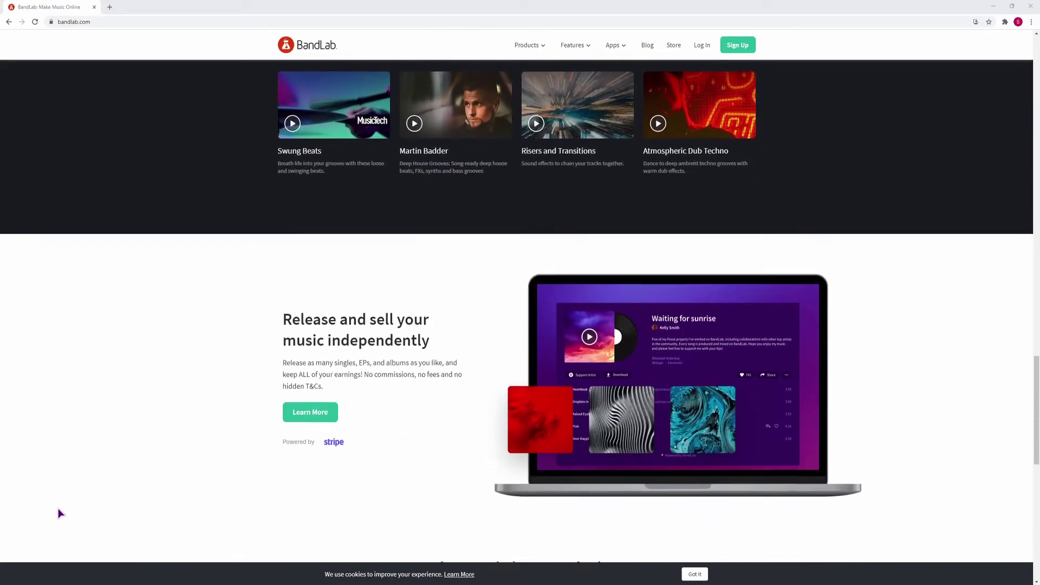
{"action": "scroll", "coordinate": [59, 514], "scroll_direction": "down", "scroll_amount": 4}
{"action": "scroll", "coordinate": [60, 514], "scroll_direction": "down", "scroll_amount": 1}
{"action": "scroll", "coordinate": [60, 514], "scroll_direction": "down", "scroll_amount": 2}
{"action": "scroll", "coordinate": [60, 513], "scroll_direction": "down", "scroll_amount": 4}
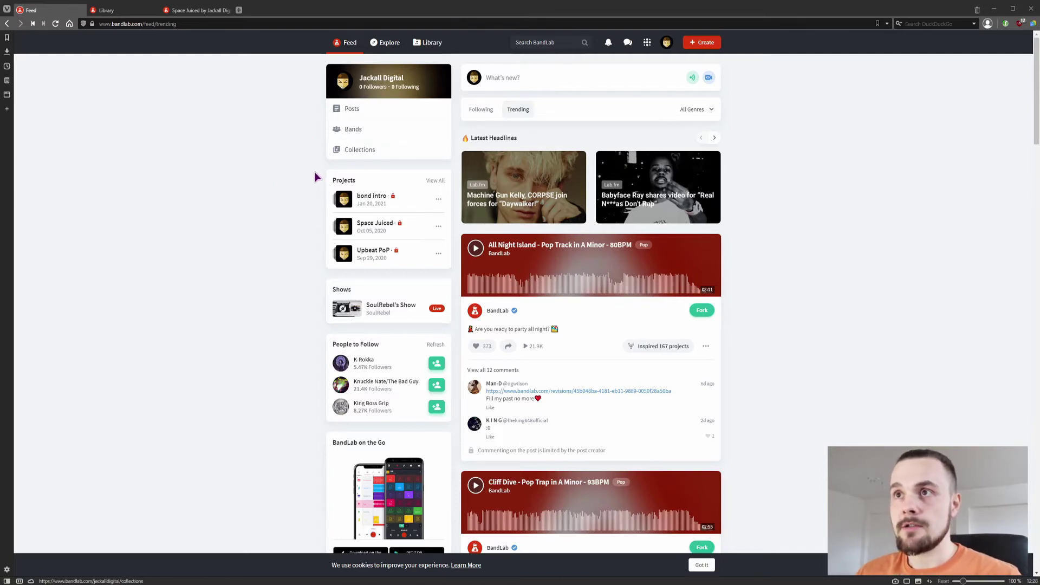
Step: Scroll the Feed and play the Wasn't Enough post
{"action": "left_click_drag", "start_coordinate": [306, 244], "coordinate": [633, 244]}
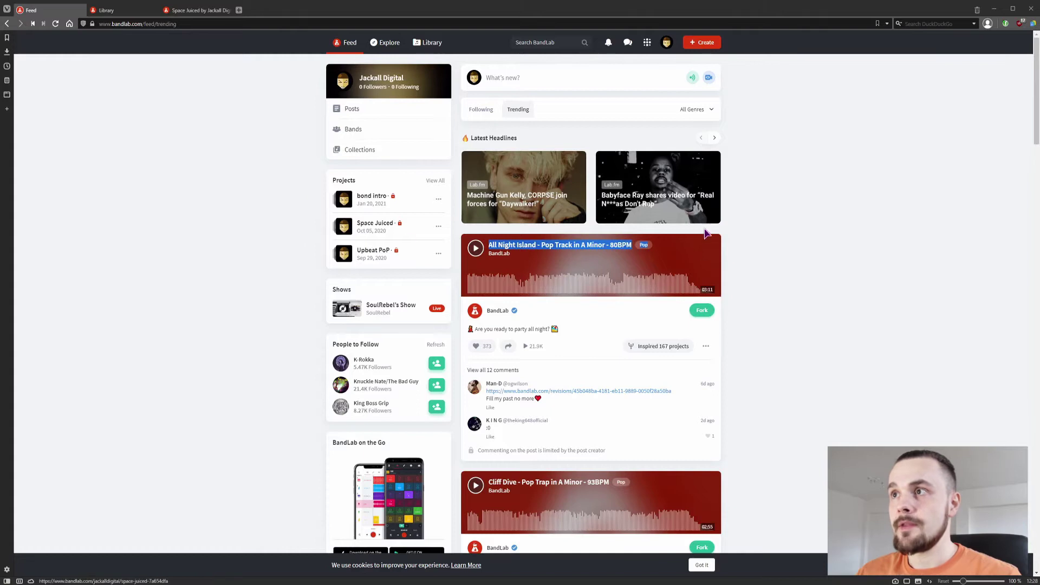
{"action": "scroll", "coordinate": [808, 206], "scroll_direction": "down", "scroll_amount": 1}
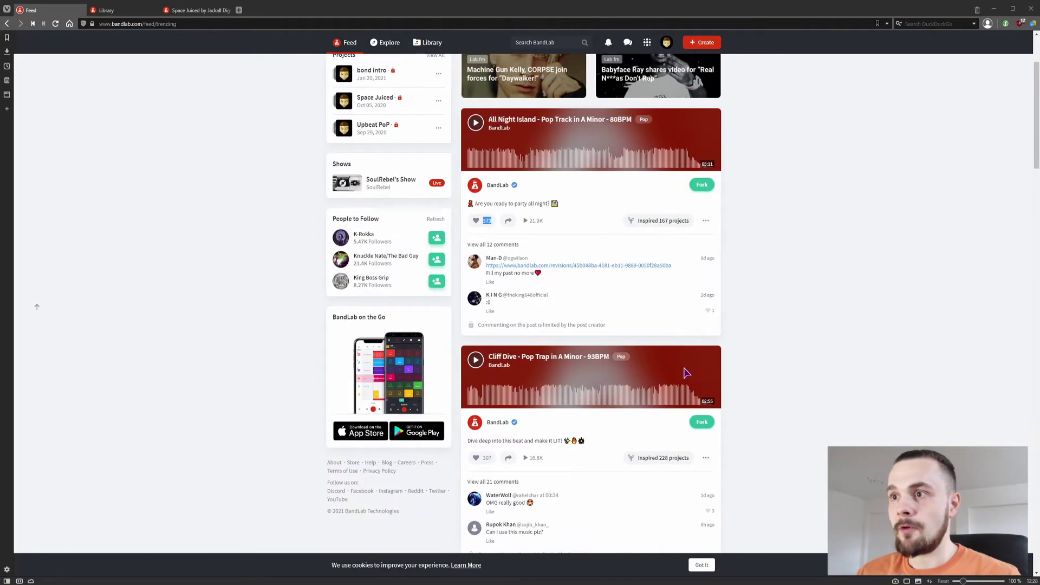
{"action": "scroll", "coordinate": [690, 406], "scroll_direction": "down", "scroll_amount": 5}
{"action": "scroll", "coordinate": [726, 403], "scroll_direction": "down", "scroll_amount": 4}
{"action": "scroll", "coordinate": [764, 401], "scroll_direction": "down", "scroll_amount": 2}
{"action": "scroll", "coordinate": [764, 401], "scroll_direction": "up", "scroll_amount": 1}
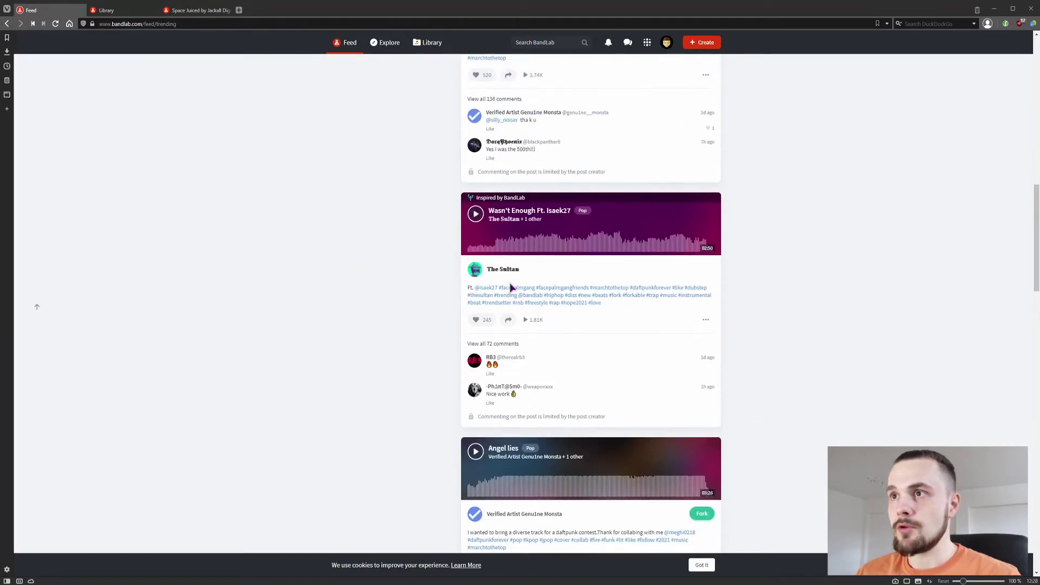
{"action": "left_click", "coordinate": [476, 214]}
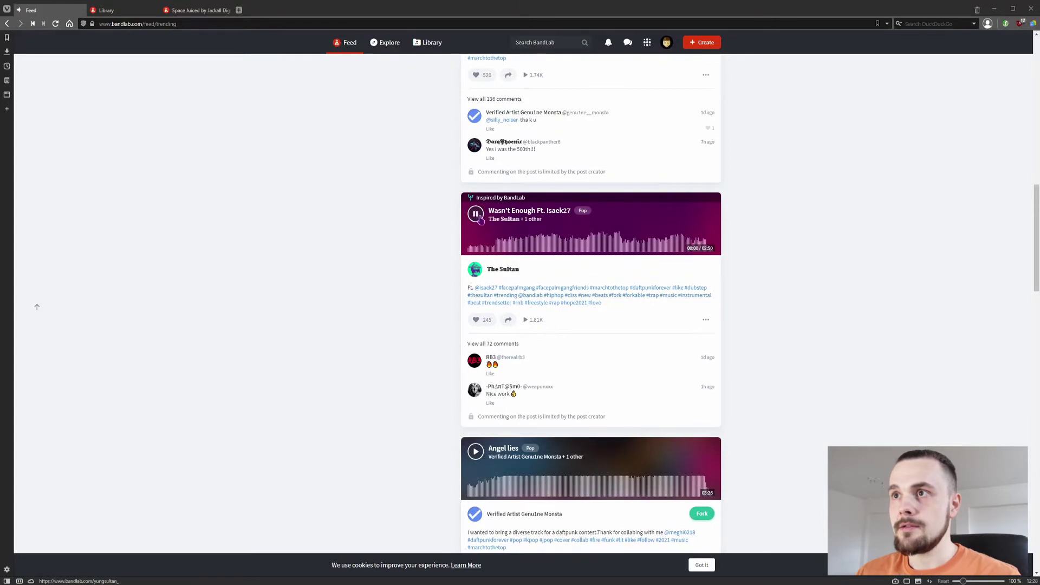
Step: Scroll back to the top and go to the Explore page
{"action": "scroll", "coordinate": [872, 272], "scroll_direction": "up", "scroll_amount": 4}
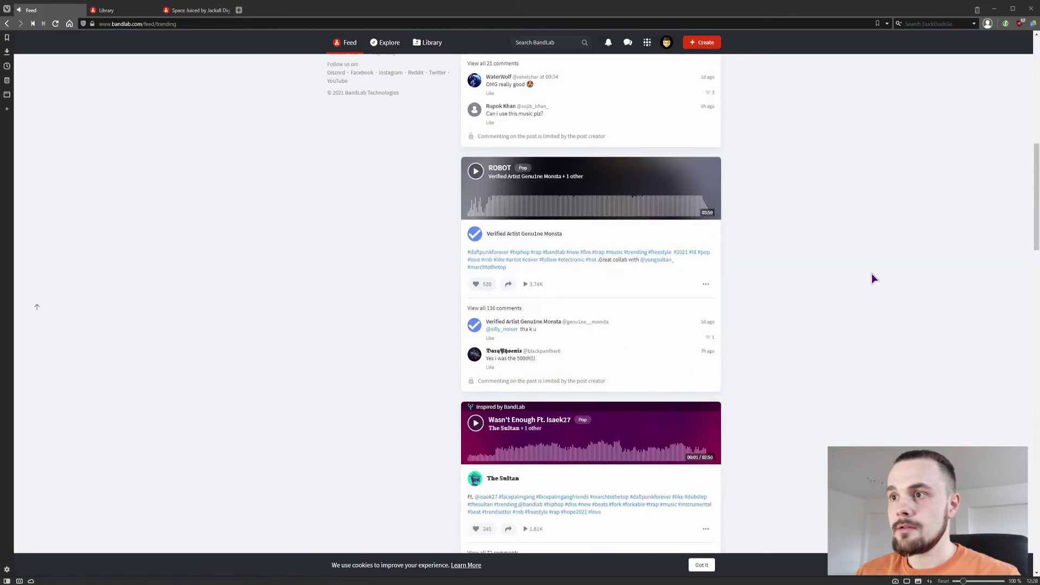
{"action": "scroll", "coordinate": [863, 282], "scroll_direction": "up", "scroll_amount": 3}
{"action": "scroll", "coordinate": [856, 287], "scroll_direction": "up", "scroll_amount": 3}
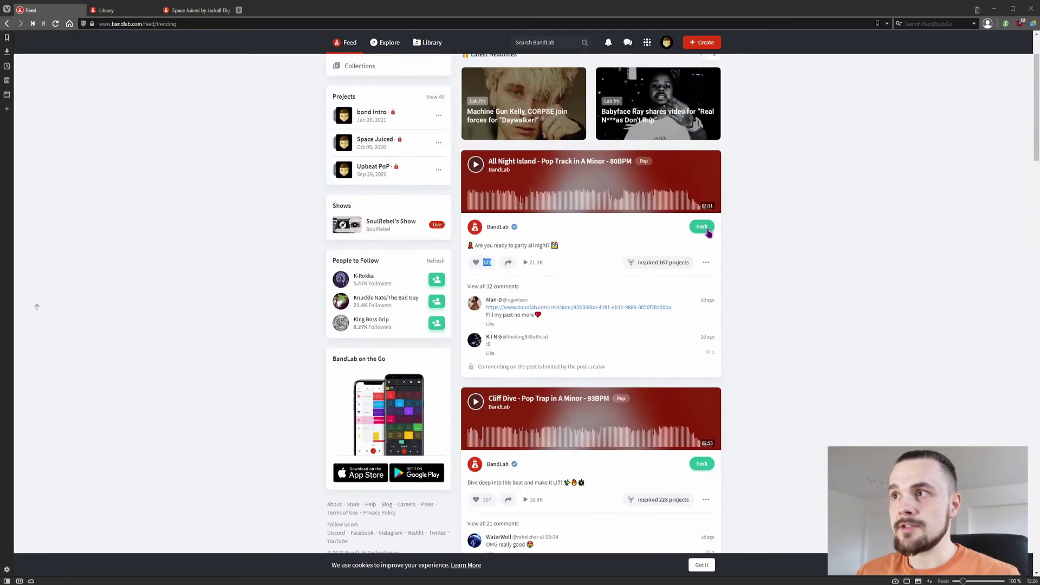
{"action": "scroll", "coordinate": [776, 244], "scroll_direction": "up", "scroll_amount": 2}
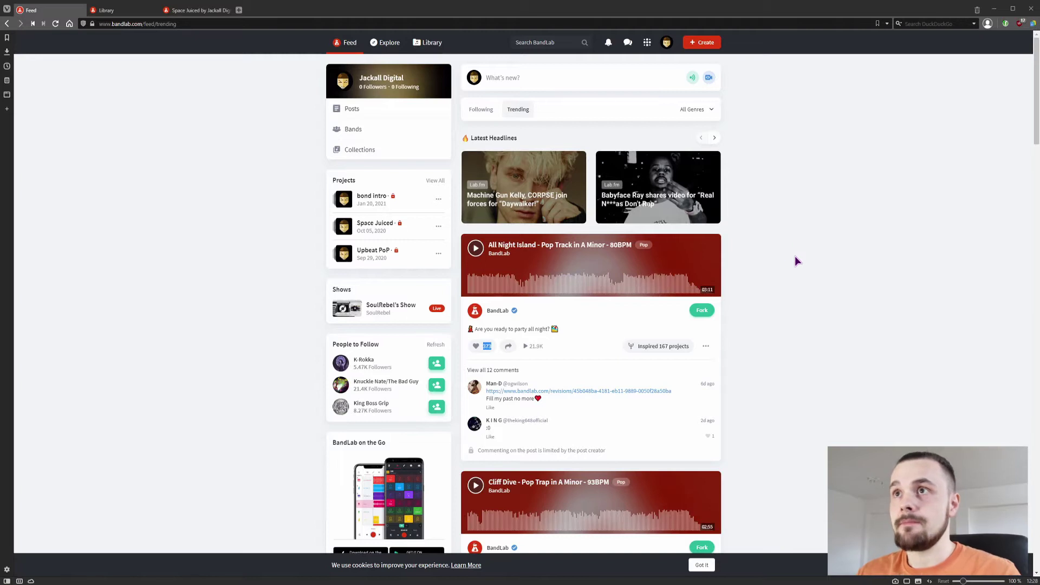
{"action": "left_click", "coordinate": [388, 48]}
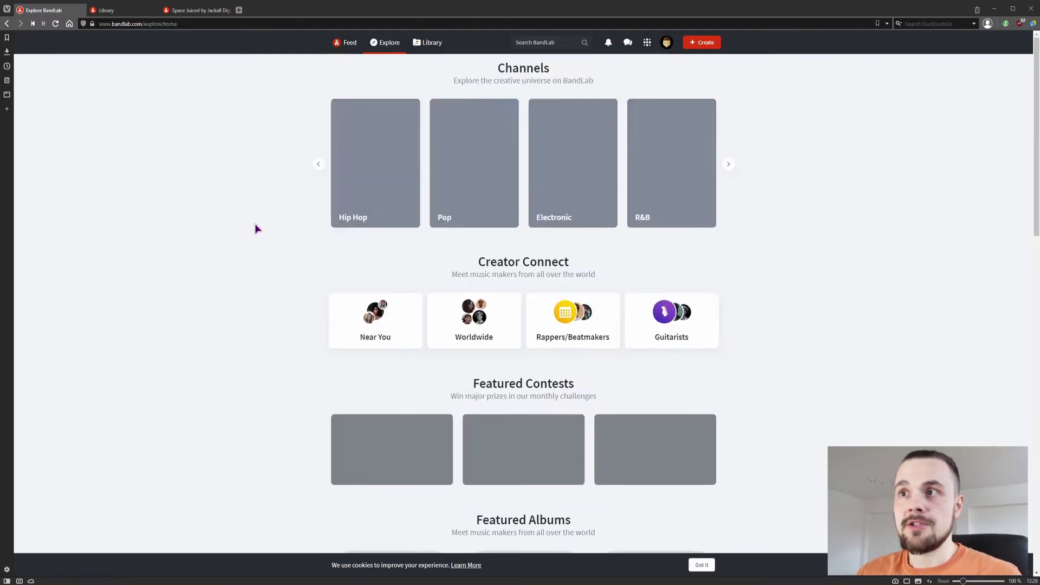
Step: Page through the Explore Channels genre carousel
{"action": "left_click", "coordinate": [319, 165]}
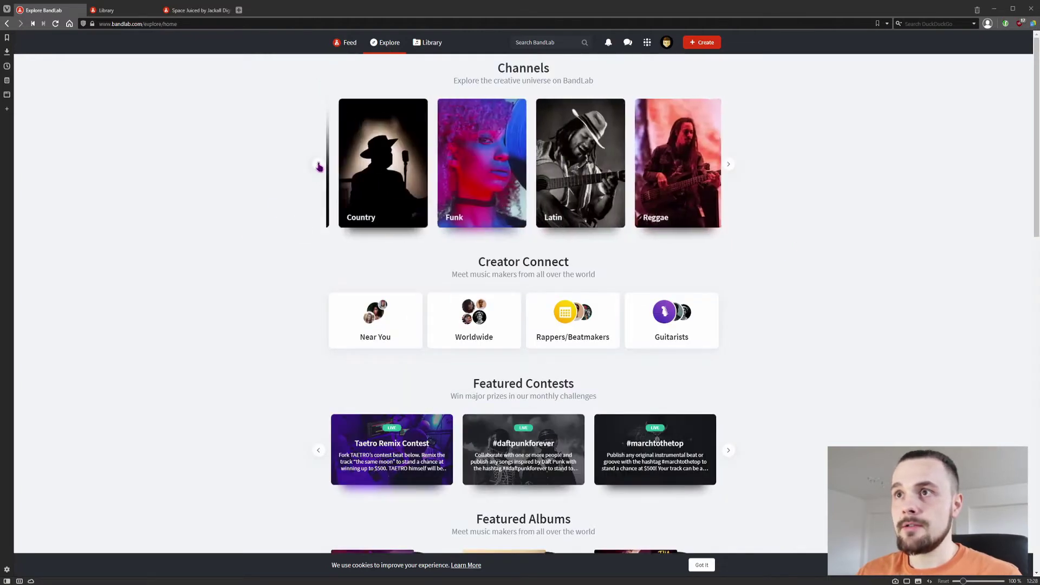
{"action": "scroll", "coordinate": [310, 239], "scroll_direction": "down", "scroll_amount": 5}
{"action": "scroll", "coordinate": [312, 250], "scroll_direction": "up", "scroll_amount": 5}
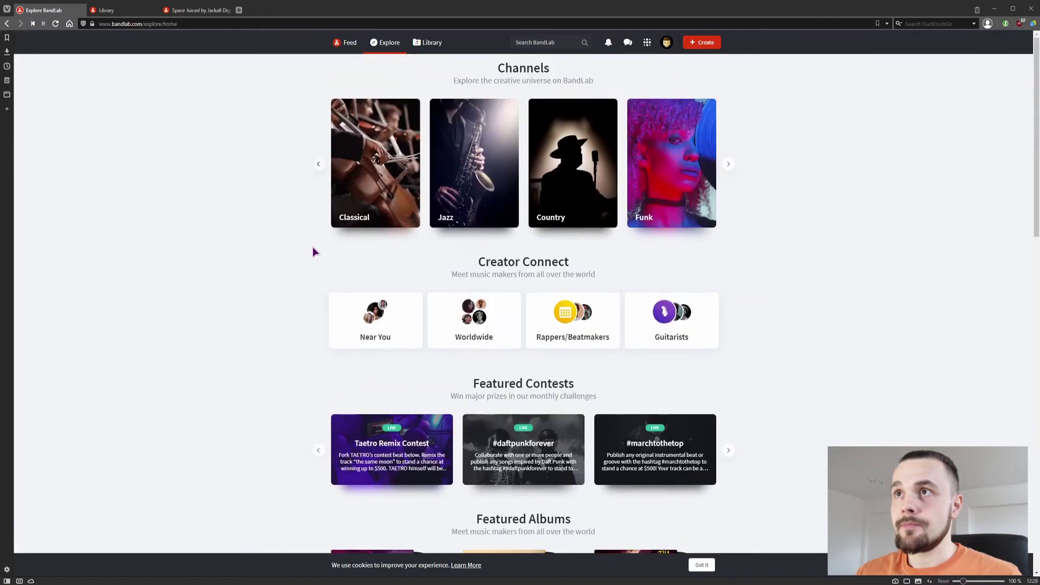
Step: Check the Library's Albums, Collections, Bands and Communities tabs, ending on Projects
{"action": "left_click", "coordinate": [436, 47]}
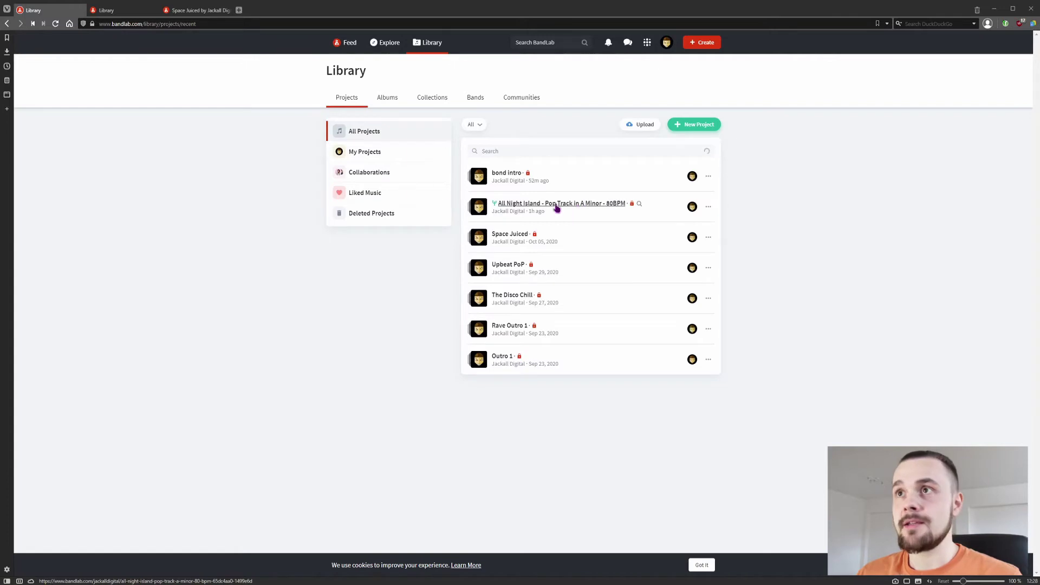
{"action": "left_click", "coordinate": [393, 100]}
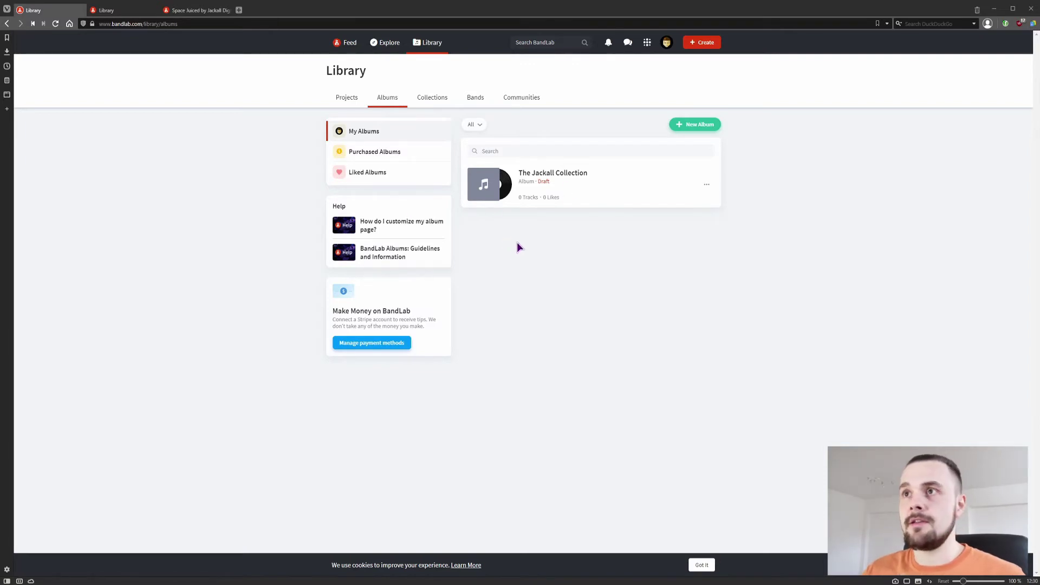
{"action": "left_click", "coordinate": [431, 102]}
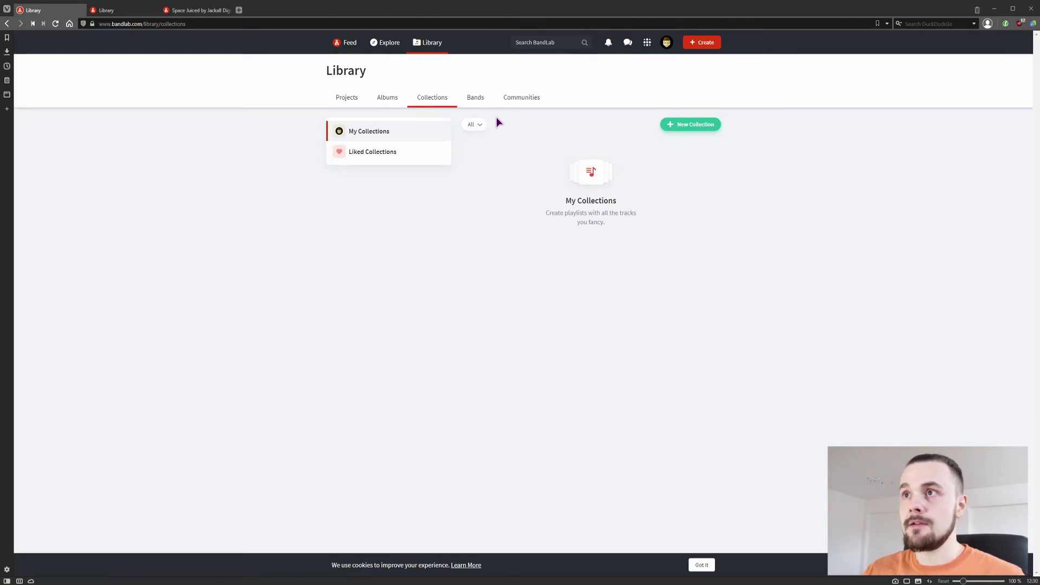
{"action": "left_click", "coordinate": [475, 99]}
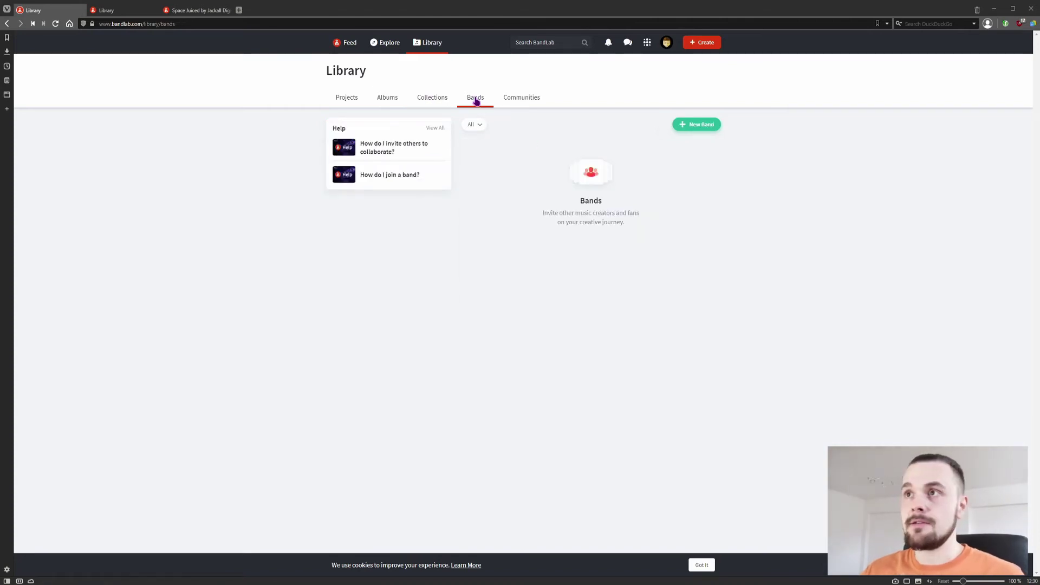
{"action": "left_click", "coordinate": [523, 102]}
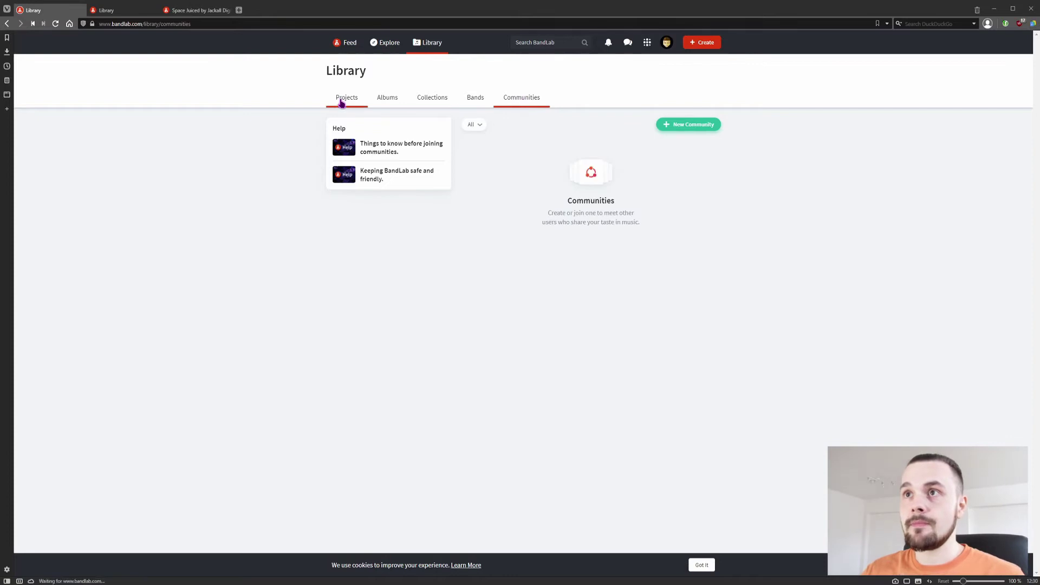
{"action": "left_click", "coordinate": [342, 100]}
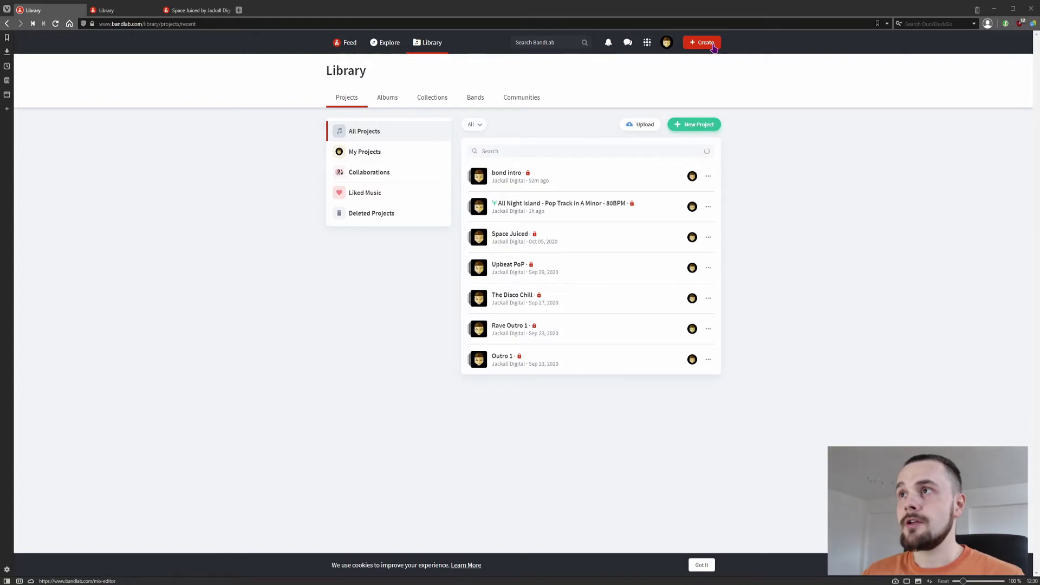
Step: Preview All Night Island, skipping to about 01:29, then open it in the Mix Editor
{"action": "left_click", "coordinate": [559, 205]}
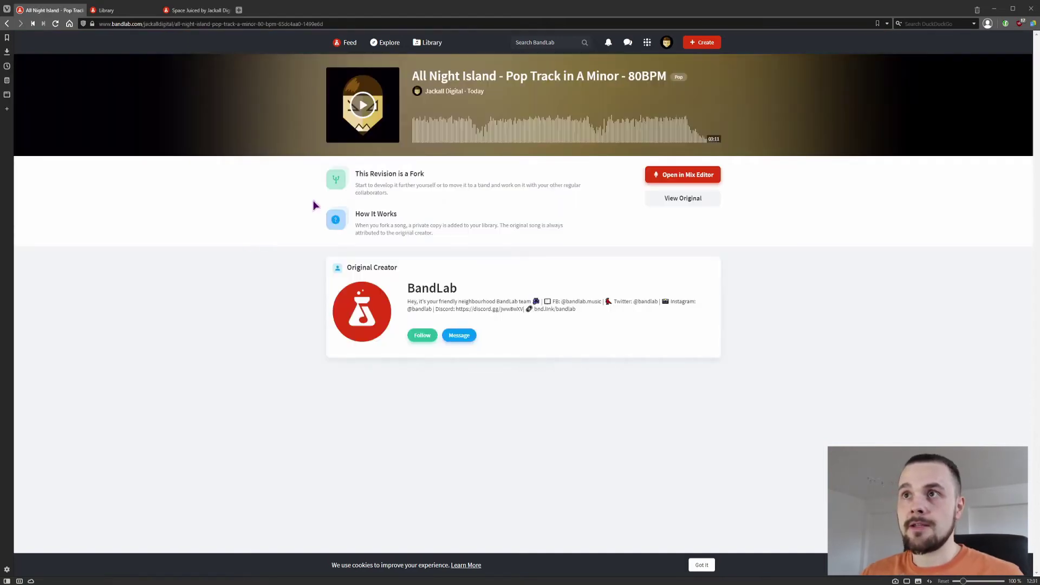
{"action": "left_click", "coordinate": [363, 104]}
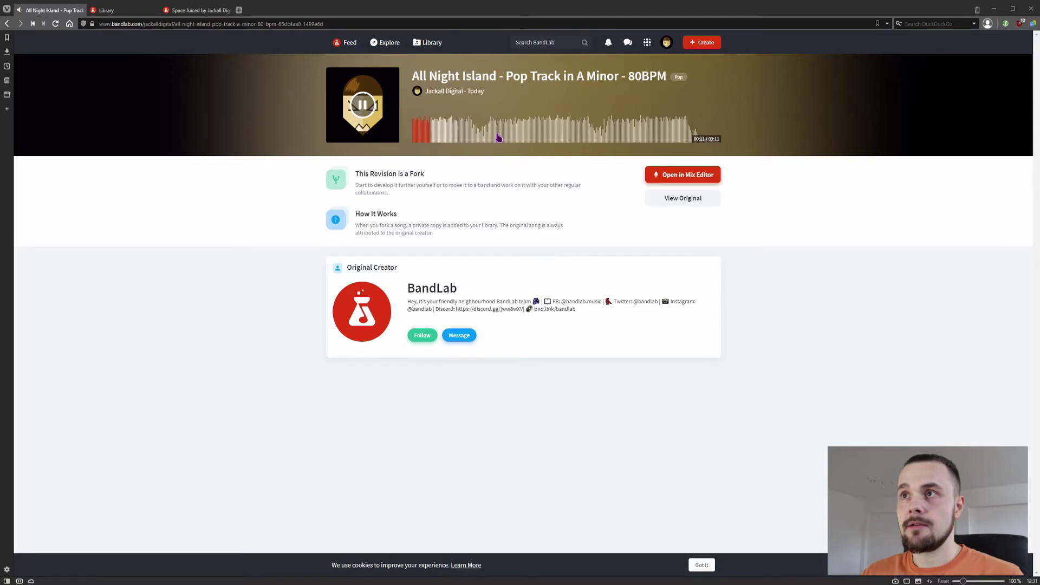
{"action": "left_click", "coordinate": [556, 133]}
{"action": "key", "text": "space"}
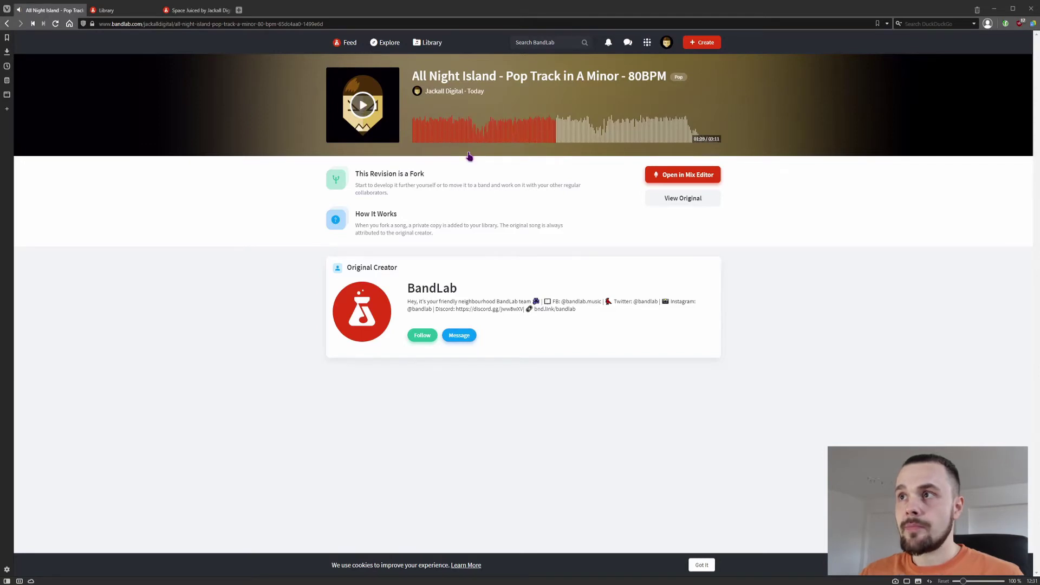
{"action": "left_click", "coordinate": [694, 177]}
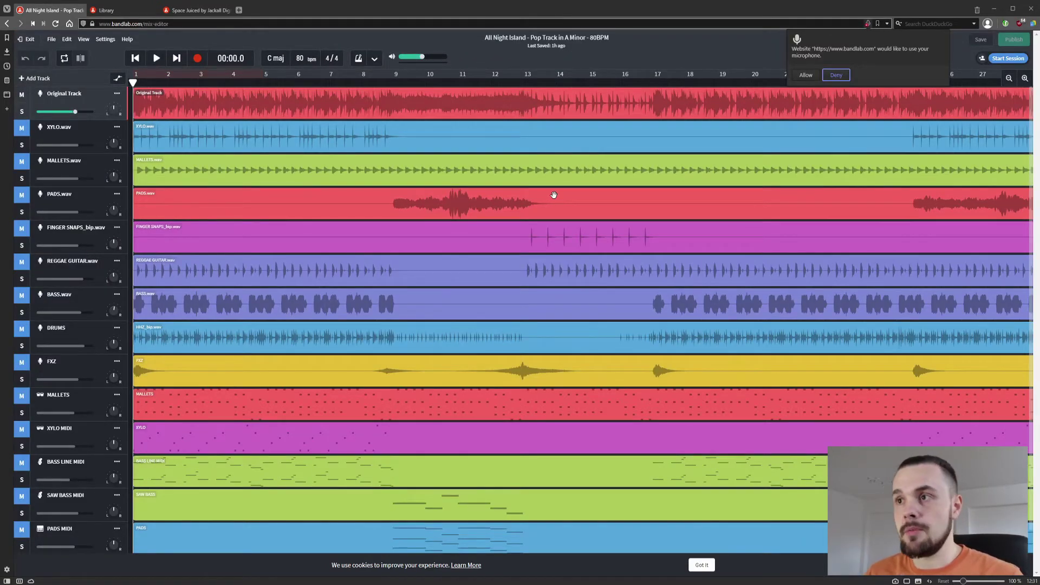
Step: Zoom the All Night Island timeline out to show every clip, then exit the project
{"action": "scroll", "coordinate": [542, 238], "scroll_direction": "down", "scroll_amount": 1}
{"action": "scroll", "coordinate": [564, 271], "scroll_direction": "down", "scroll_amount": 3}
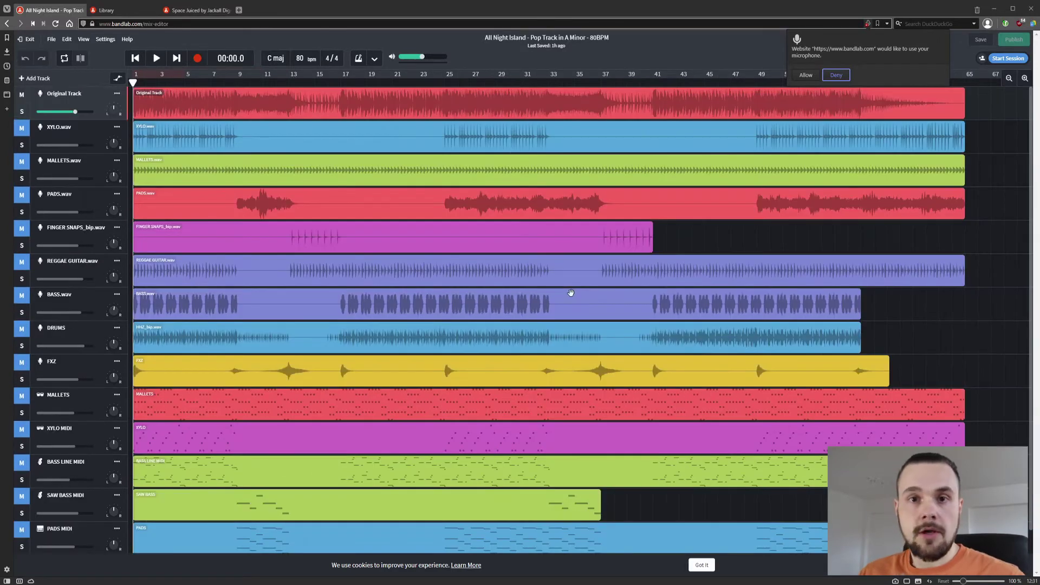
{"action": "scroll", "coordinate": [569, 292], "scroll_direction": "down", "scroll_amount": 2}
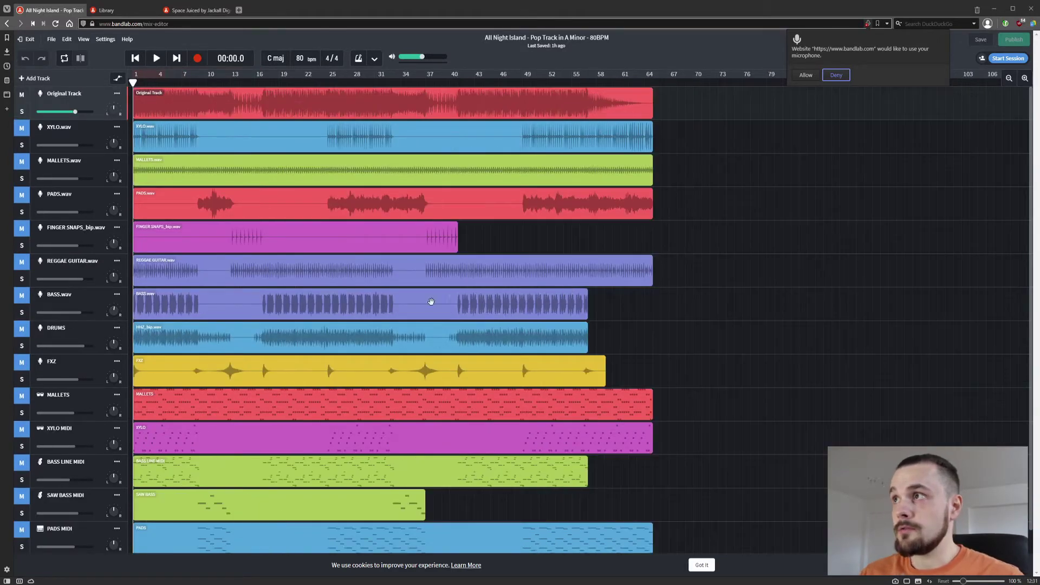
{"action": "scroll", "coordinate": [488, 303], "scroll_direction": "down", "scroll_amount": 2}
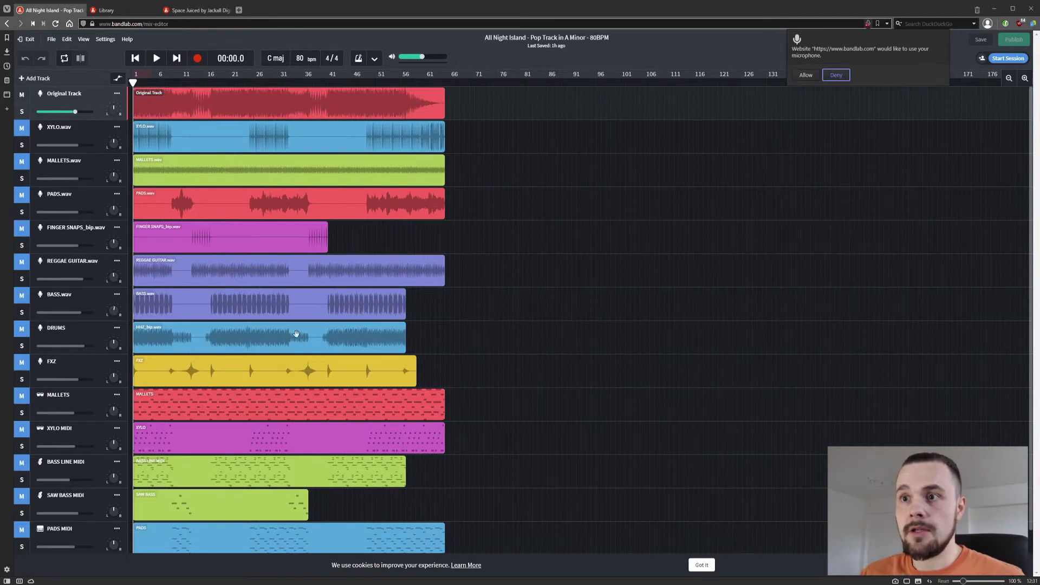
{"action": "scroll", "coordinate": [296, 334], "scroll_direction": "down", "scroll_amount": 1}
{"action": "scroll", "coordinate": [518, 437], "scroll_direction": "up", "scroll_amount": 1}
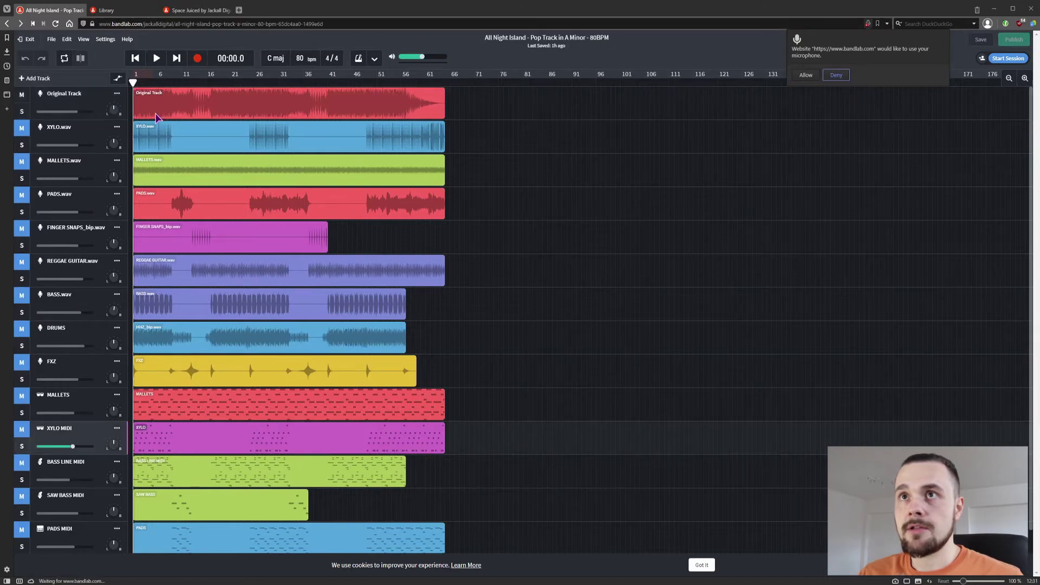
{"action": "left_click", "coordinate": [27, 39]}
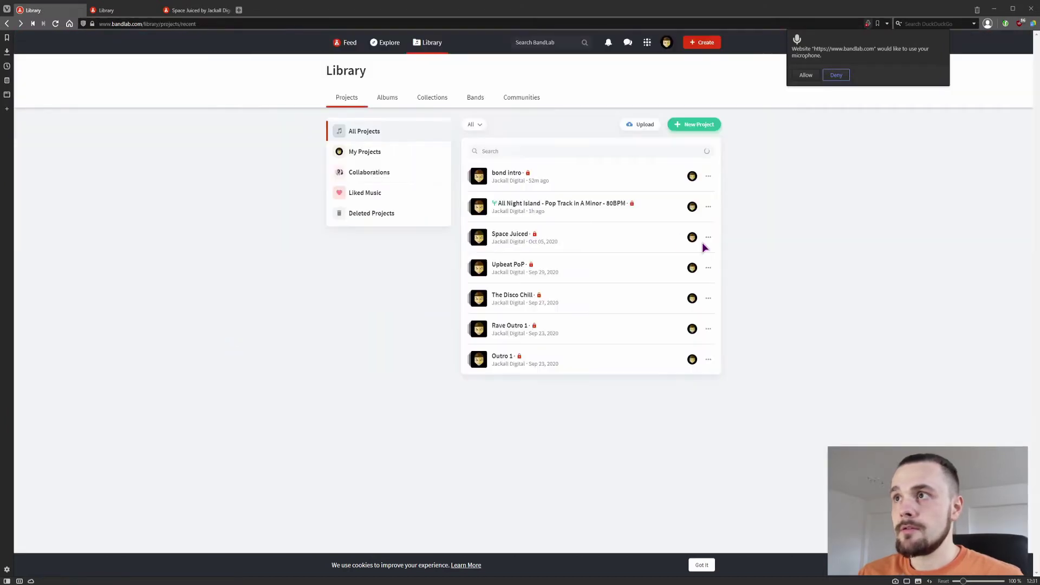
Step: Create a new empty project and choose Browse Samples in the New Track dialog
{"action": "left_click", "coordinate": [704, 128]}
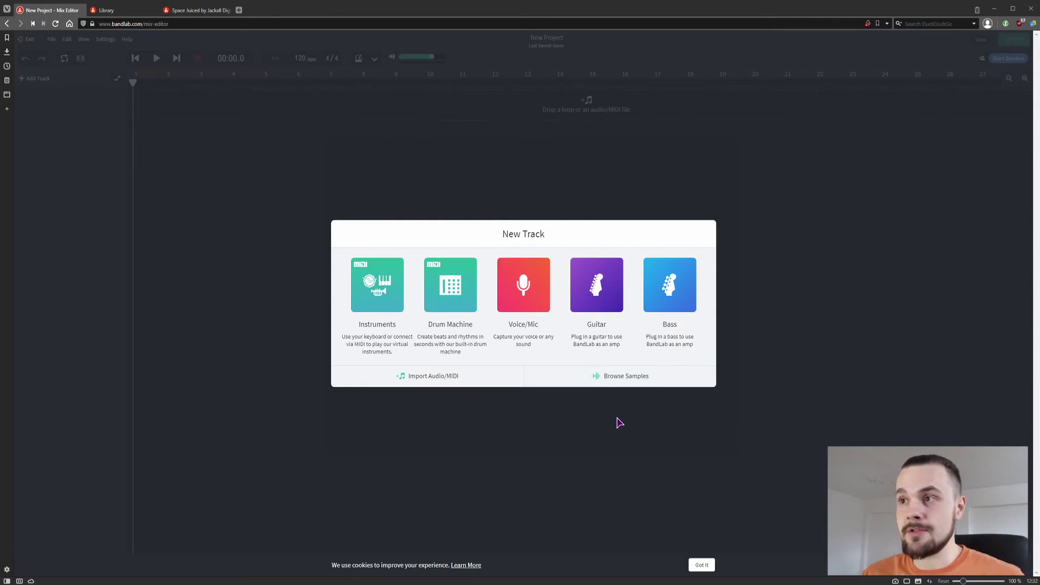
{"action": "left_click", "coordinate": [626, 381]}
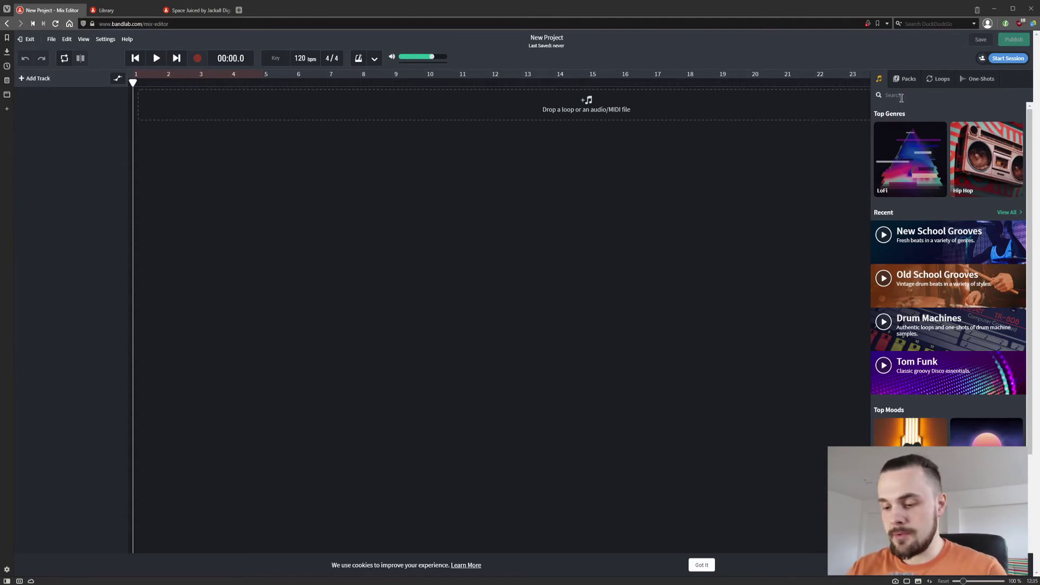
Step: Search samples for 'jazz', preview the McCoy Mrubata pack, and open Bossa Nova Fusion
{"action": "type", "text": "jazz"}
{"action": "key", "text": "Return"}
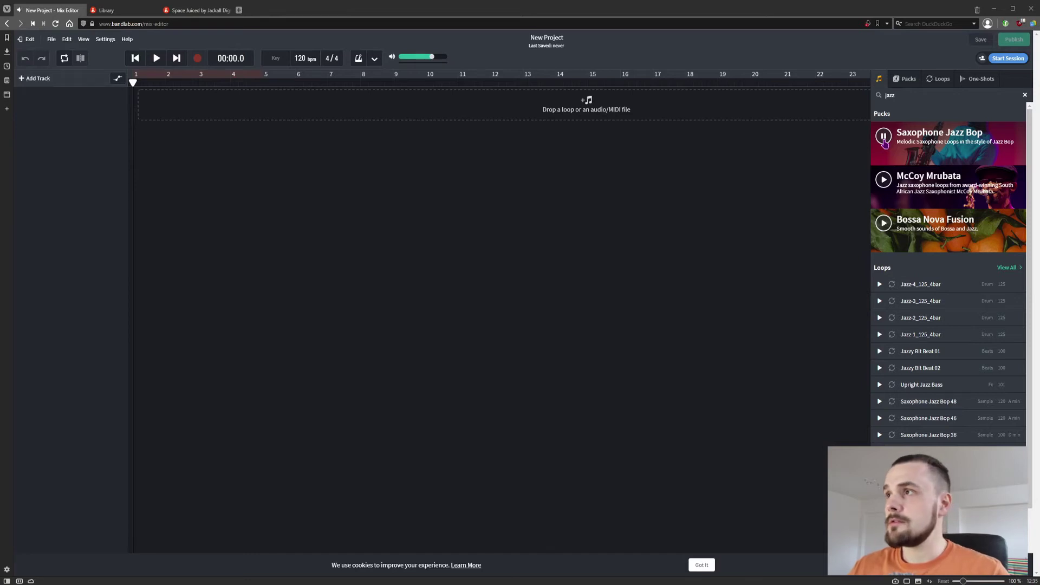
{"action": "left_click", "coordinate": [883, 179]}
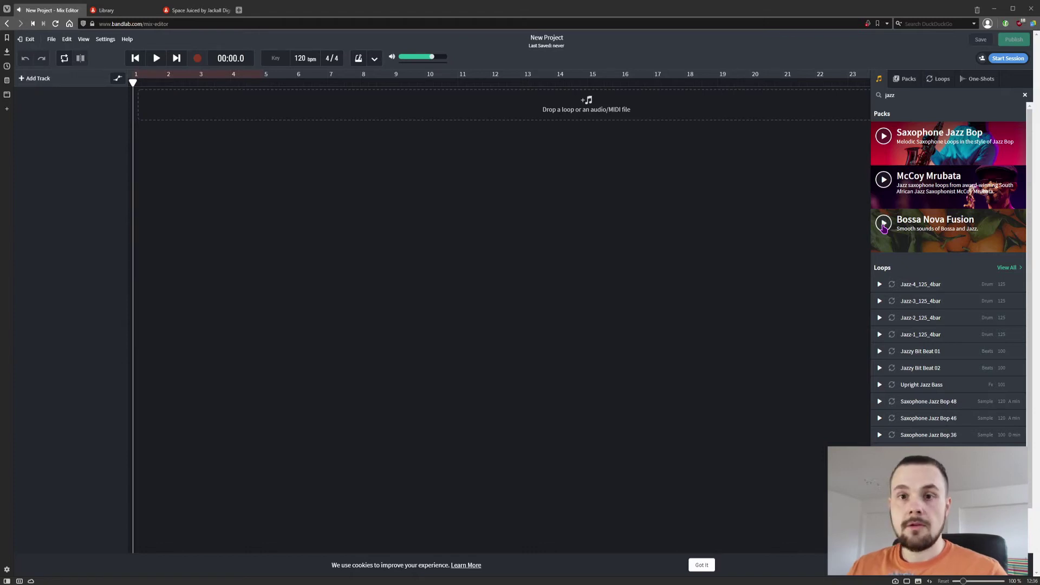
{"action": "left_click", "coordinate": [928, 223]}
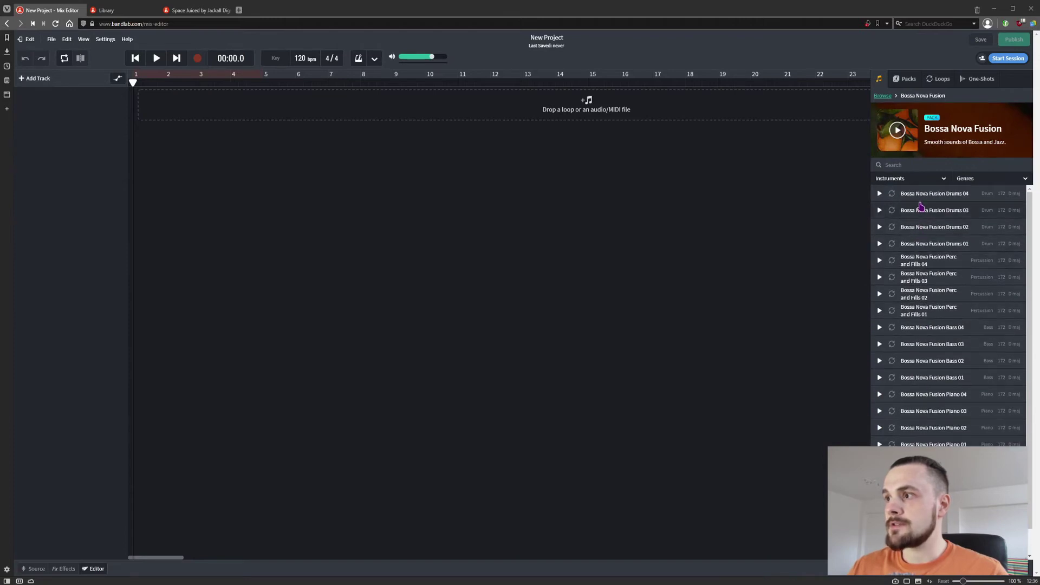
Step: Audition the Bossa Nova Fusion Drums 04, 03 and 01 loops, then stop the preview
{"action": "scroll", "coordinate": [923, 379], "scroll_direction": "up", "scroll_amount": 1}
{"action": "scroll", "coordinate": [924, 271], "scroll_direction": "up", "scroll_amount": 1}
{"action": "left_click", "coordinate": [880, 194]}
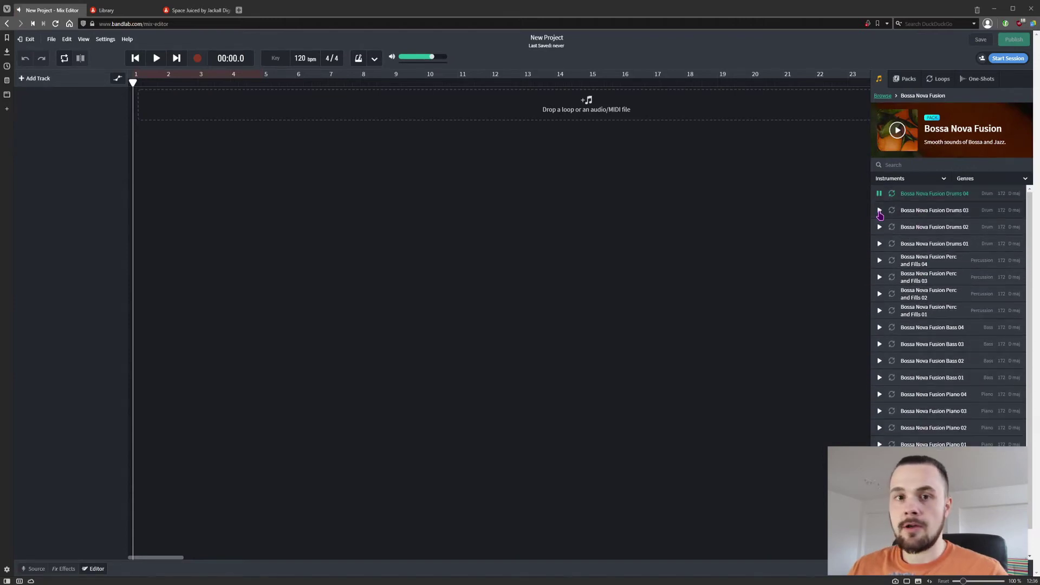
{"action": "left_click", "coordinate": [880, 210]}
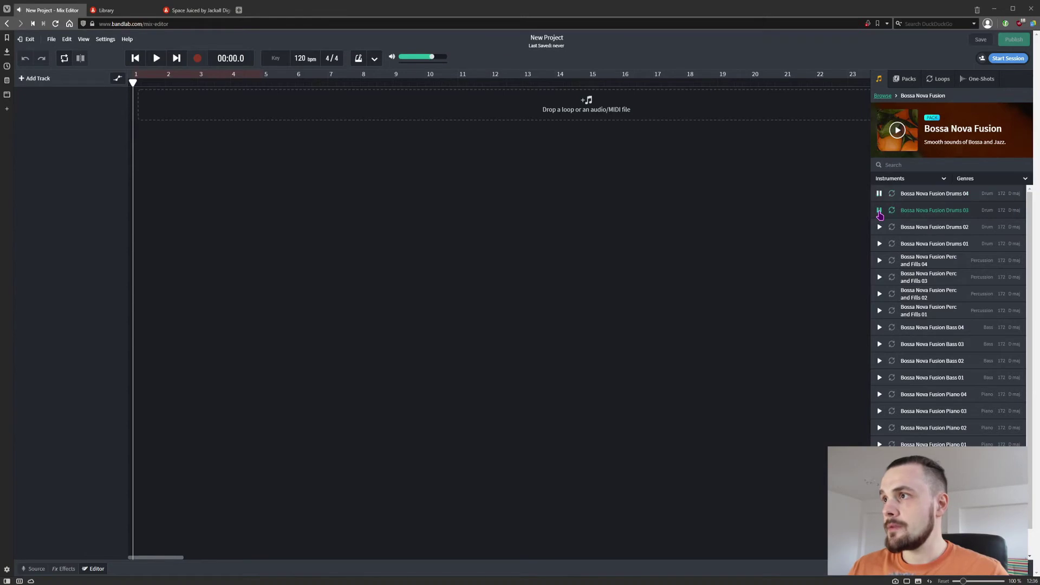
{"action": "left_click", "coordinate": [880, 227]}
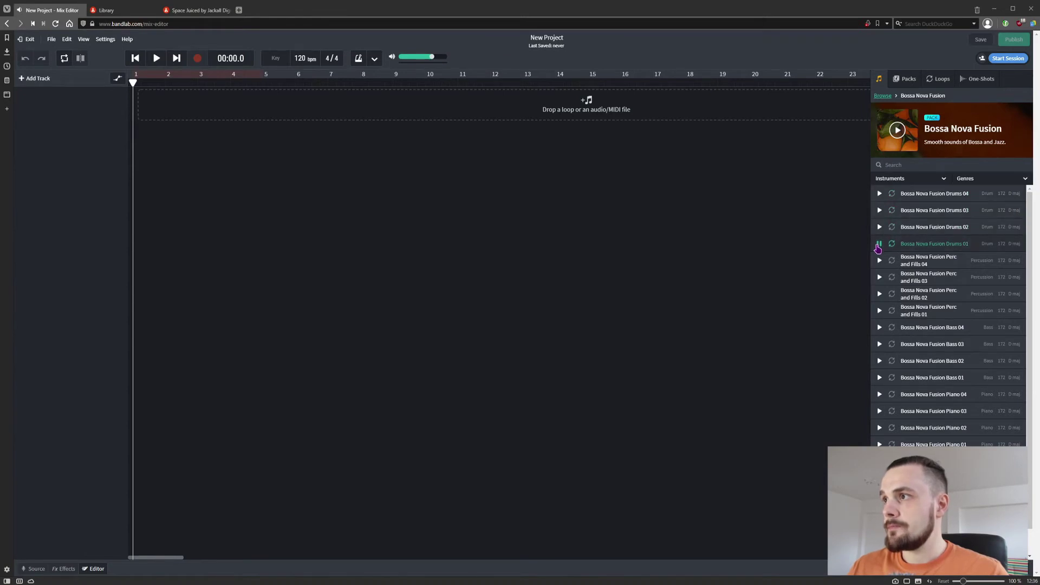
{"action": "left_click", "coordinate": [879, 244]}
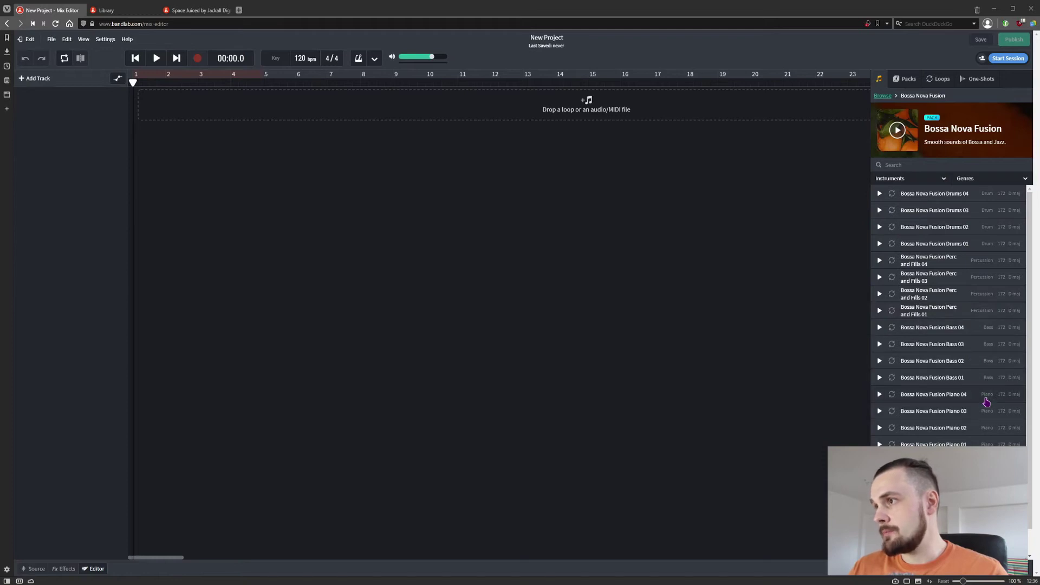
Step: Drag the Perc and Fills loop toward the timeline
{"action": "scroll", "coordinate": [986, 407], "scroll_direction": "down", "scroll_amount": 1}
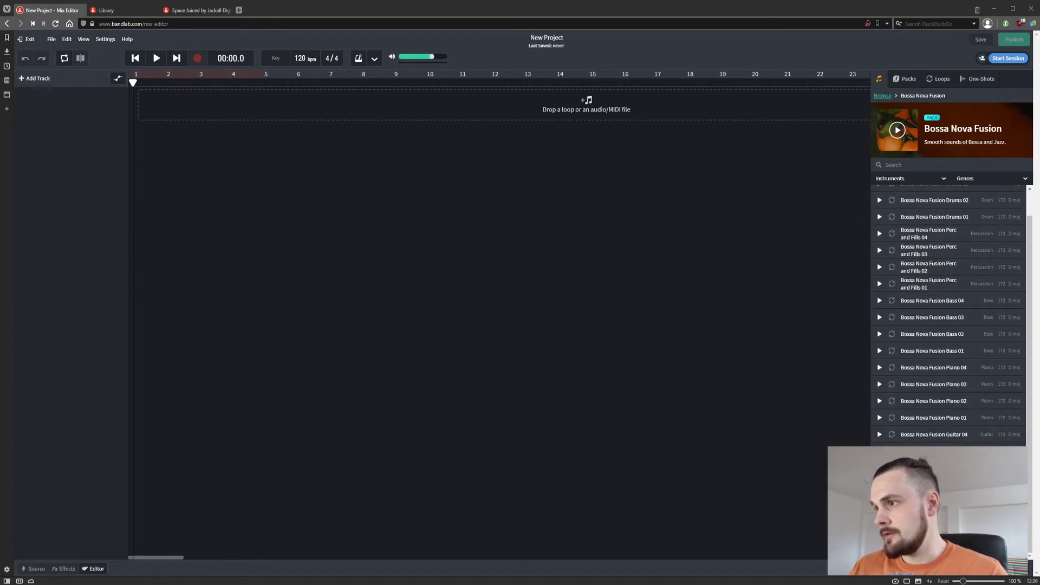
{"action": "scroll", "coordinate": [948, 314], "scroll_direction": "up", "scroll_amount": 1}
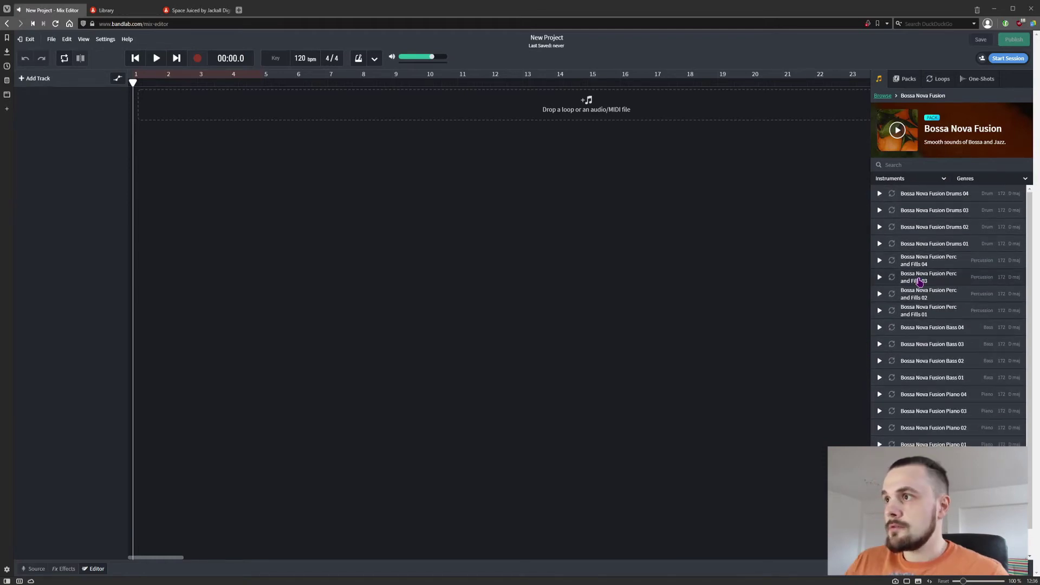
{"action": "left_click_drag", "start_coordinate": [927, 311], "coordinate": [203, 114]}
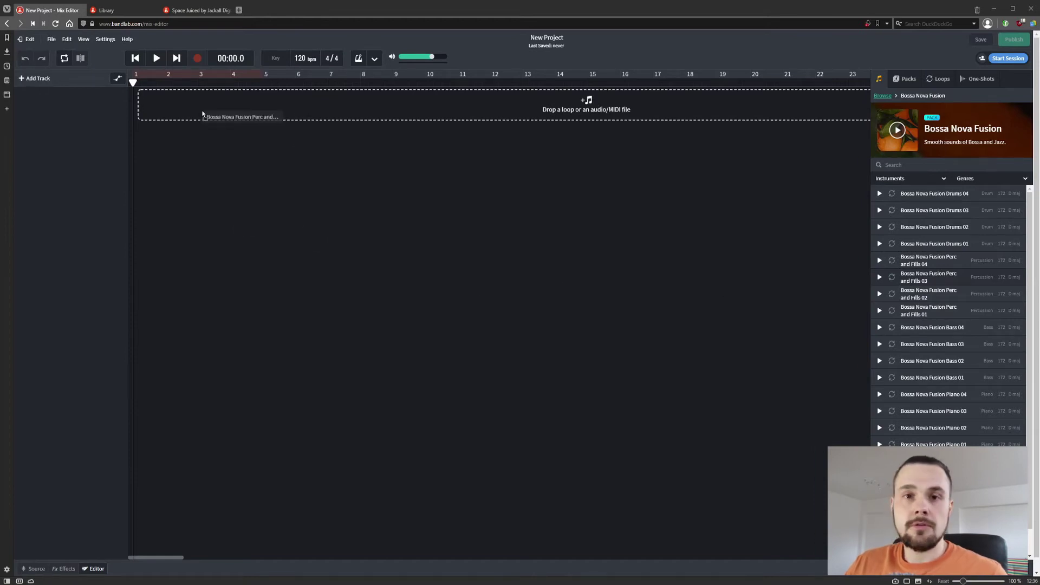
Step: Place Perc and Fills 03 and Piano 03 at the start, plus a Drums loop and Flute 03 at bar 3
{"action": "left_click_drag", "start_coordinate": [203, 114], "coordinate": [202, 112]}
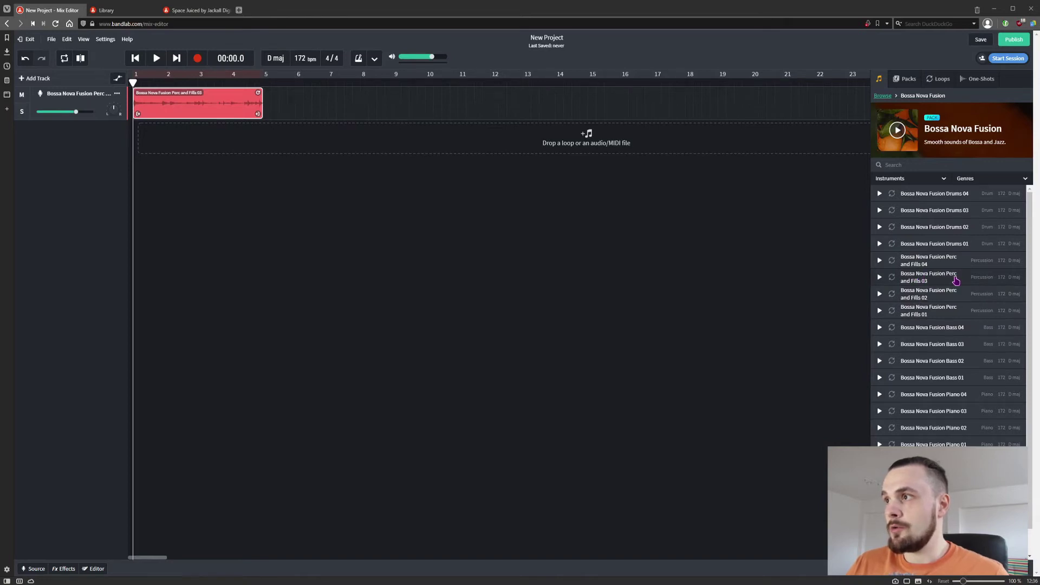
{"action": "mouse_move", "coordinate": [928, 411]}
{"action": "left_mouse_down"}
{"action": "mouse_move", "coordinate": [258, 136]}
{"action": "mouse_move", "coordinate": [186, 139]}
{"action": "left_mouse_up"}
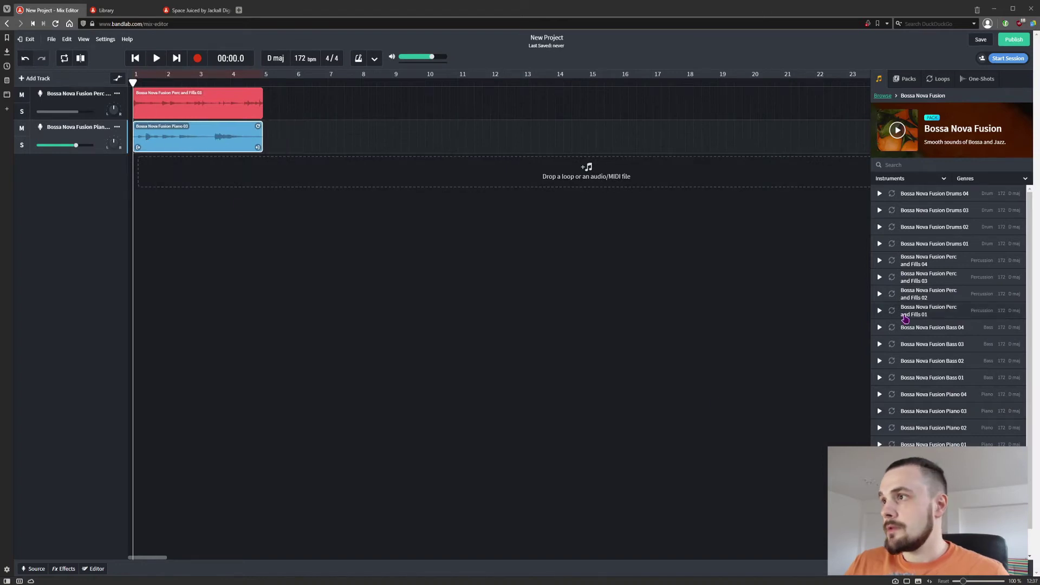
{"action": "left_click_drag", "start_coordinate": [927, 243], "coordinate": [236, 178]}
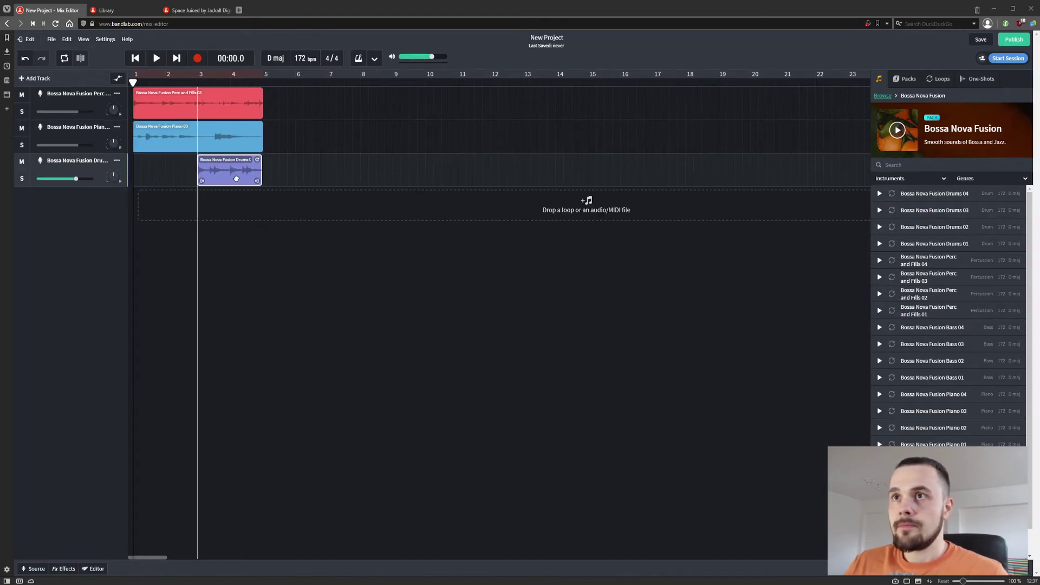
{"action": "scroll", "coordinate": [948, 325], "scroll_direction": "down", "scroll_amount": 1}
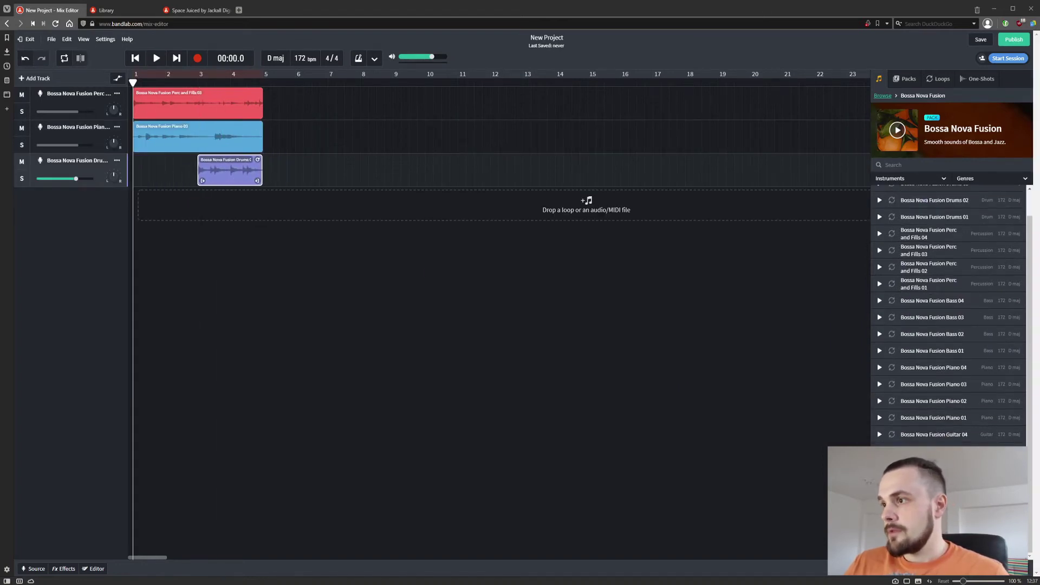
{"action": "mouse_move", "coordinate": [932, 519]}
{"action": "left_mouse_down"}
{"action": "mouse_move", "coordinate": [327, 204]}
{"action": "mouse_move", "coordinate": [265, 211]}
{"action": "left_mouse_up"}
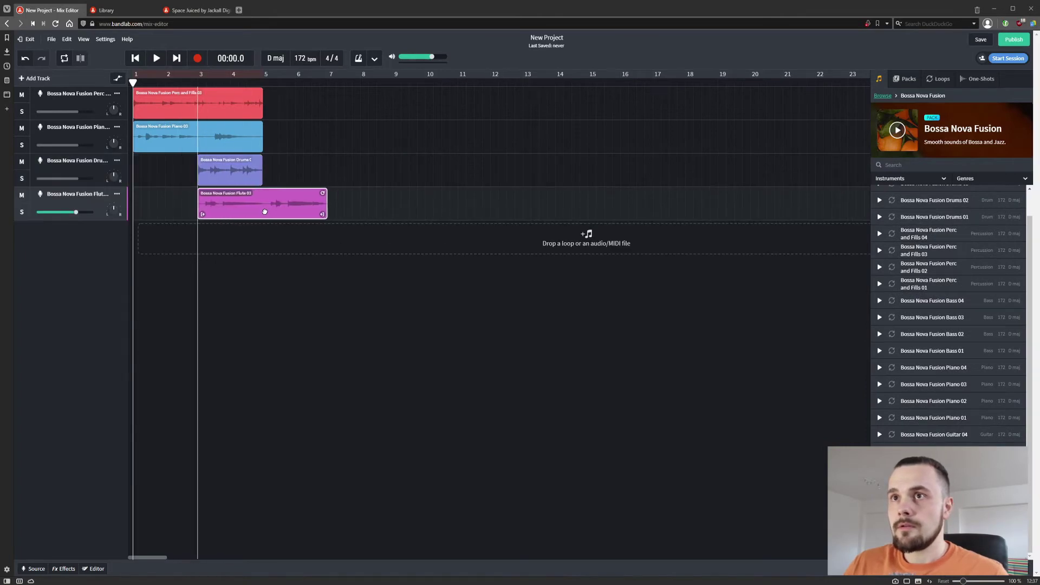
Step: Play the arrangement, then extend the Perc and Fills loop to repeat across the timeline
{"action": "key", "text": "space"}
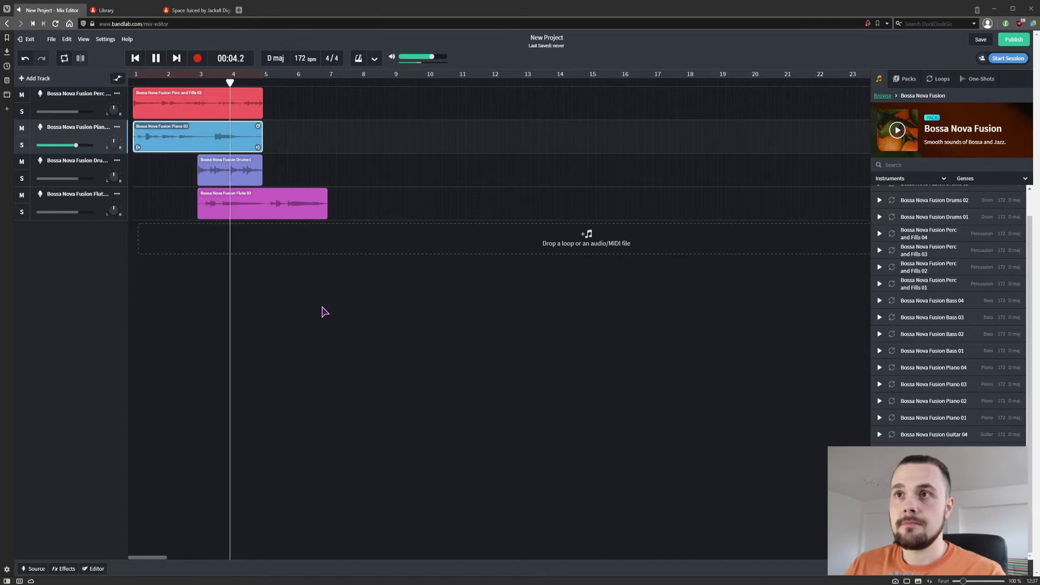
{"action": "left_click", "coordinate": [328, 336]}
{"action": "key", "text": "space"}
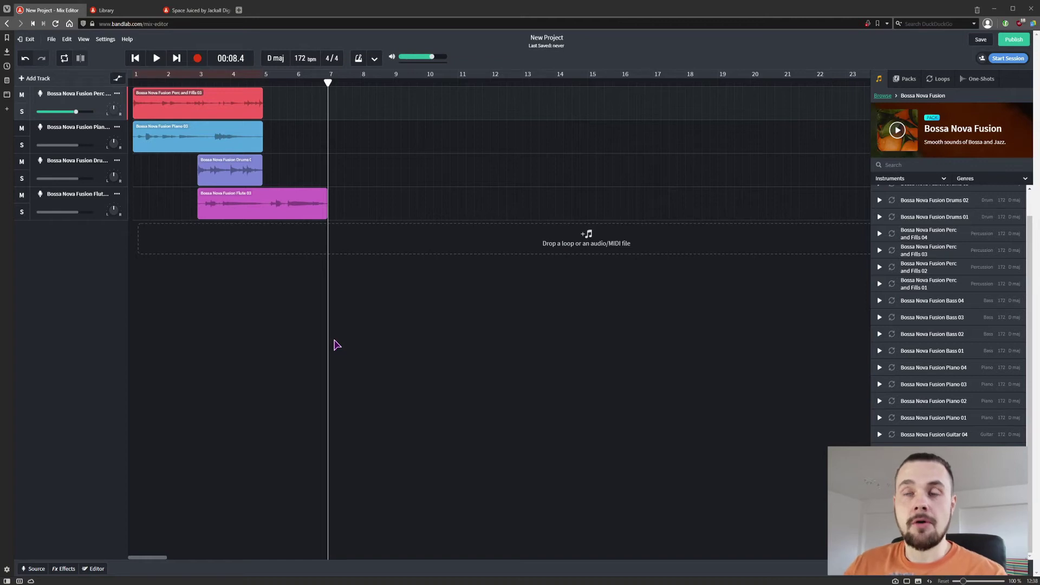
{"action": "left_click", "coordinate": [203, 108]}
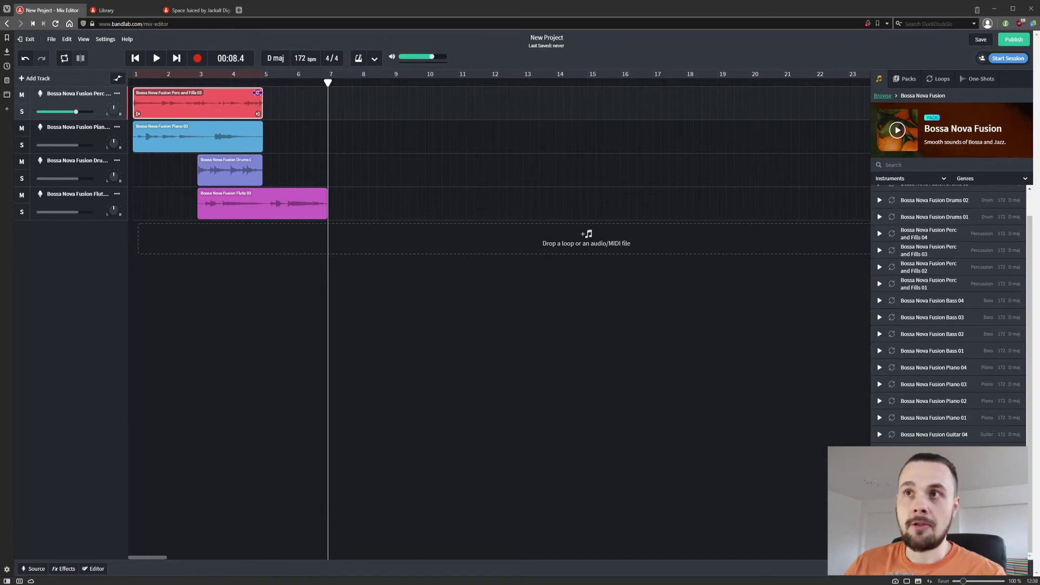
{"action": "left_click_drag", "start_coordinate": [257, 93], "coordinate": [785, 93]}
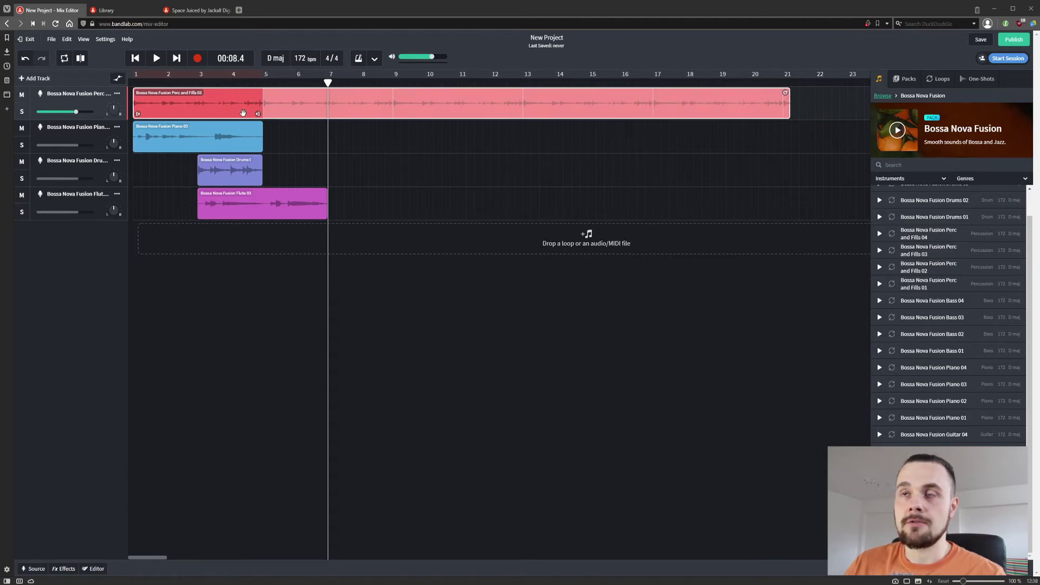
{"action": "left_click_drag", "start_coordinate": [258, 114], "coordinate": [237, 114]}
Step: Handle the drums clip copies near bar 12 on the piano and flute tracks, then open the flute clip
{"action": "left_click", "coordinate": [255, 165]}
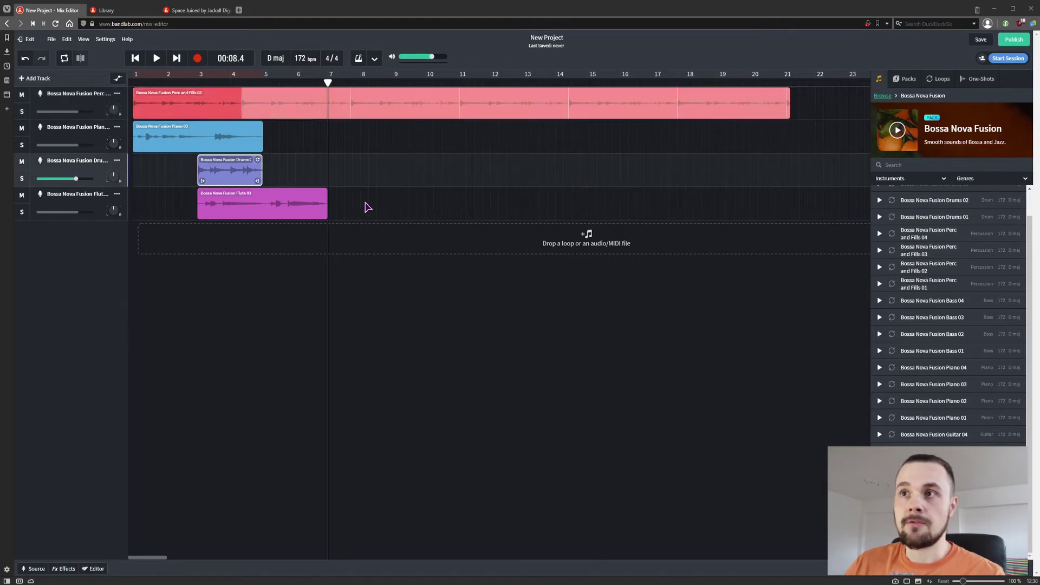
{"action": "mouse_move", "coordinate": [328, 82]}
{"action": "left_mouse_down"}
{"action": "mouse_move", "coordinate": [487, 82]}
{"action": "mouse_move", "coordinate": [461, 93]}
{"action": "left_mouse_up"}
{"action": "key", "text": "ctrl+v"}
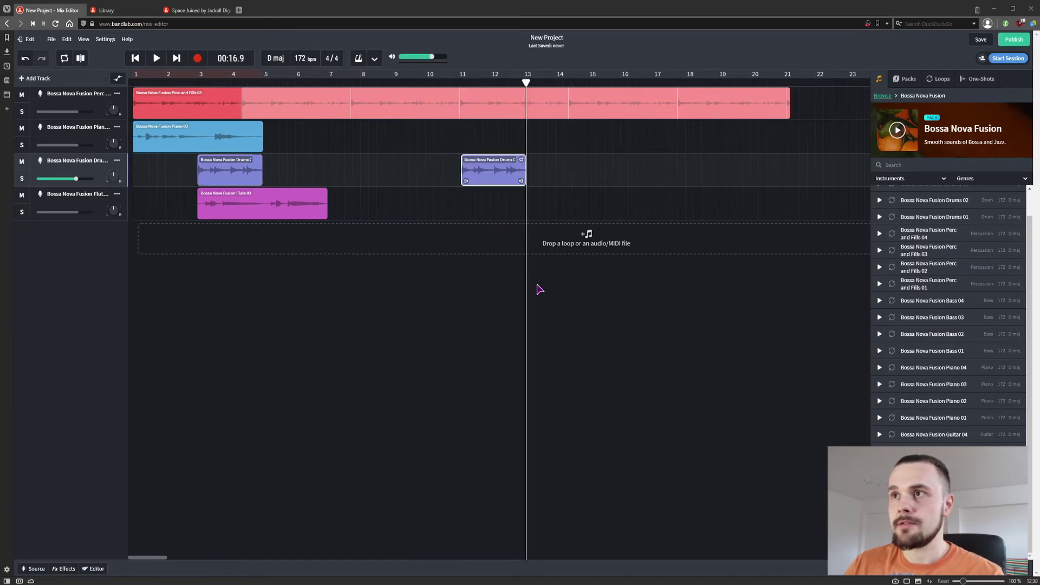
{"action": "left_click", "coordinate": [562, 143]}
{"action": "key", "text": "ctrl+v"}
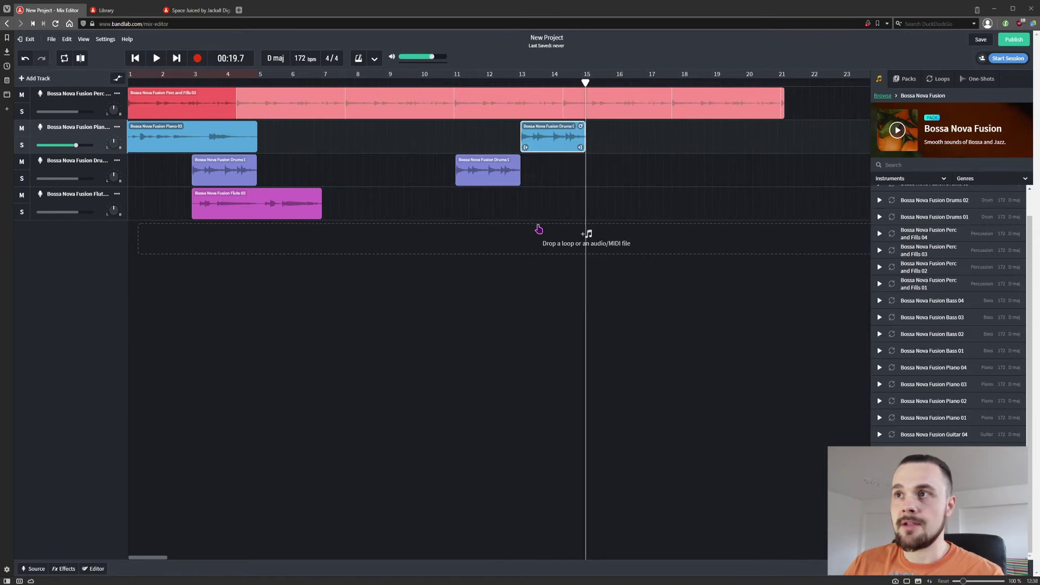
{"action": "left_click", "coordinate": [621, 213]}
{"action": "key", "text": "ctrl+v"}
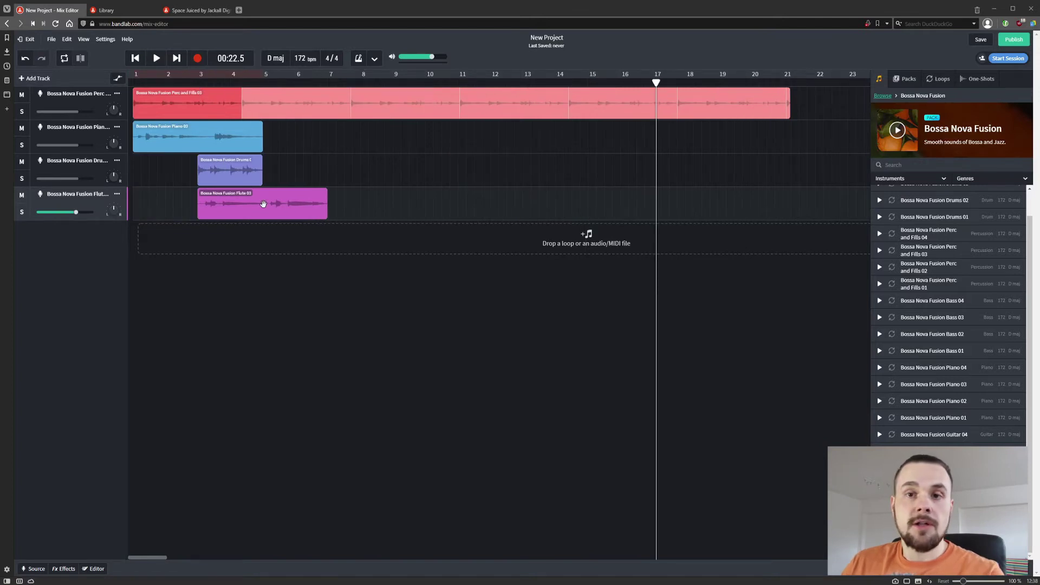
{"action": "double_click", "coordinate": [263, 204]}
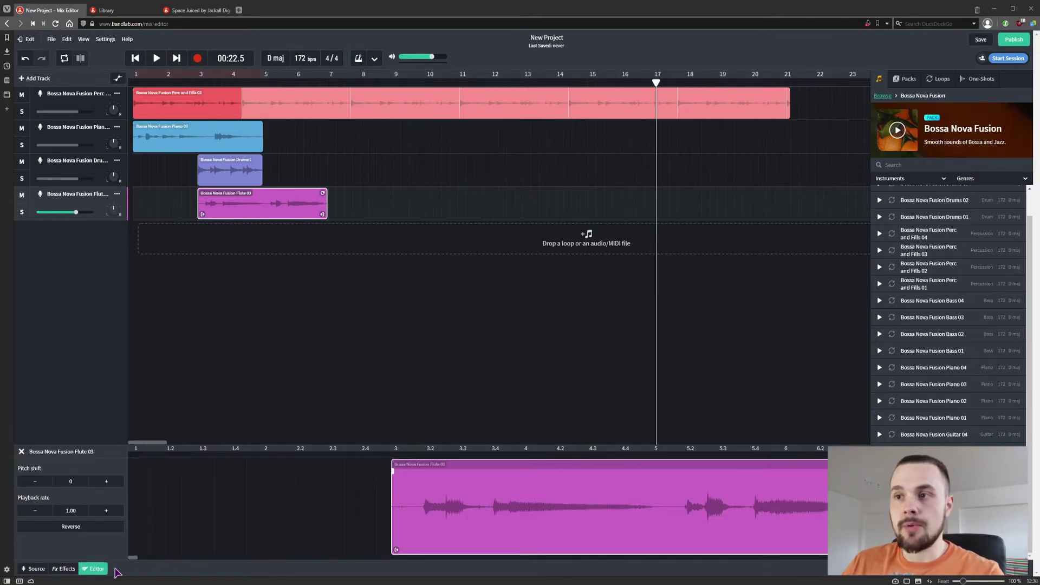
Step: Add a fade-in and fade-out to the Flute 03 clip
{"action": "left_click_drag", "start_coordinate": [394, 471], "coordinate": [468, 471]}
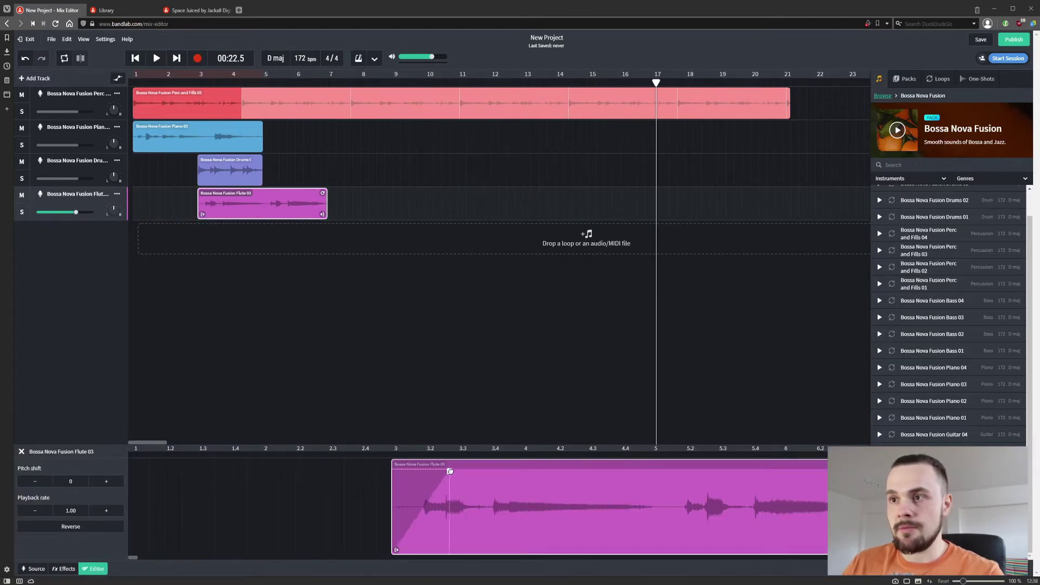
{"action": "key", "text": "ctrl+minus"}
{"action": "key", "text": "ctrl+minus"}
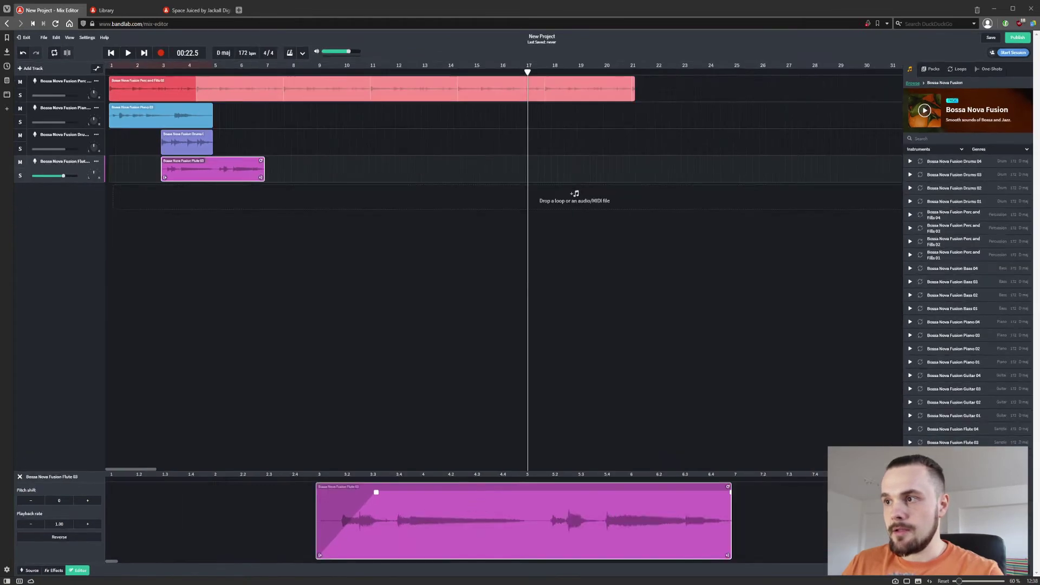
{"action": "key", "text": "ctrl+minus"}
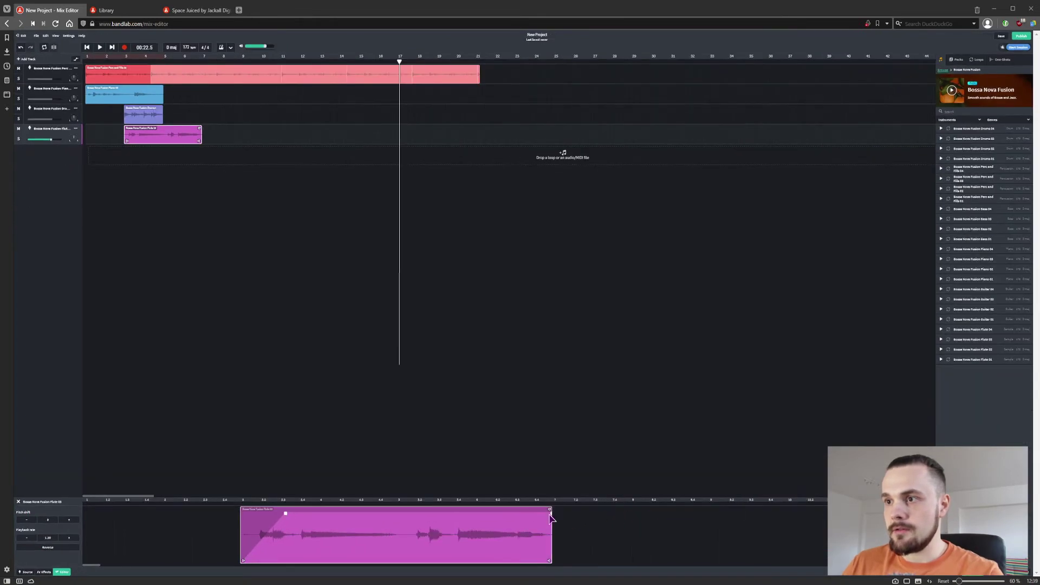
{"action": "left_click_drag", "start_coordinate": [545, 514], "coordinate": [528, 513]}
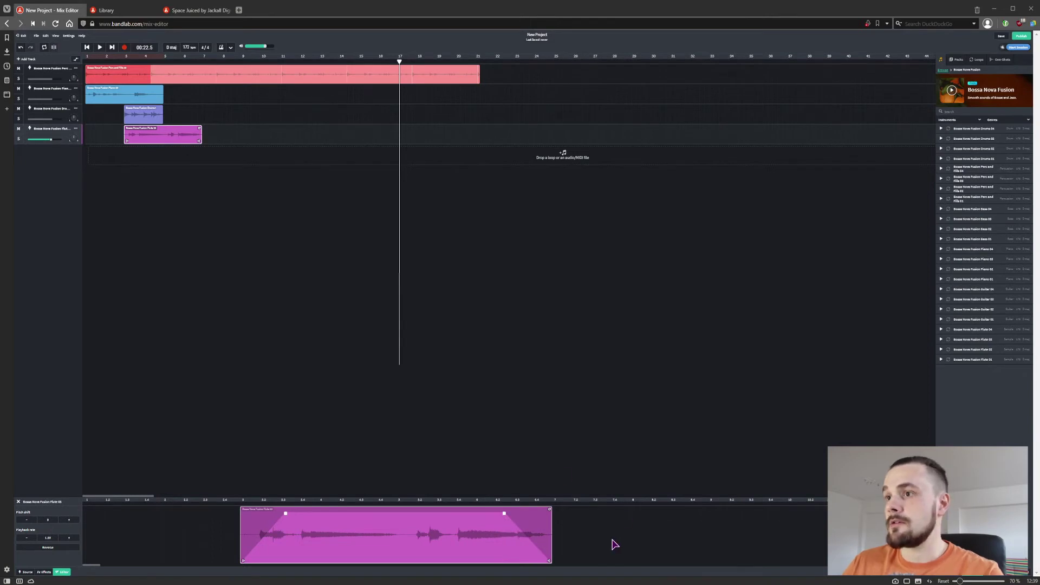
{"action": "key", "text": "ctrl+plus"}
{"action": "key", "text": "ctrl+plus"}
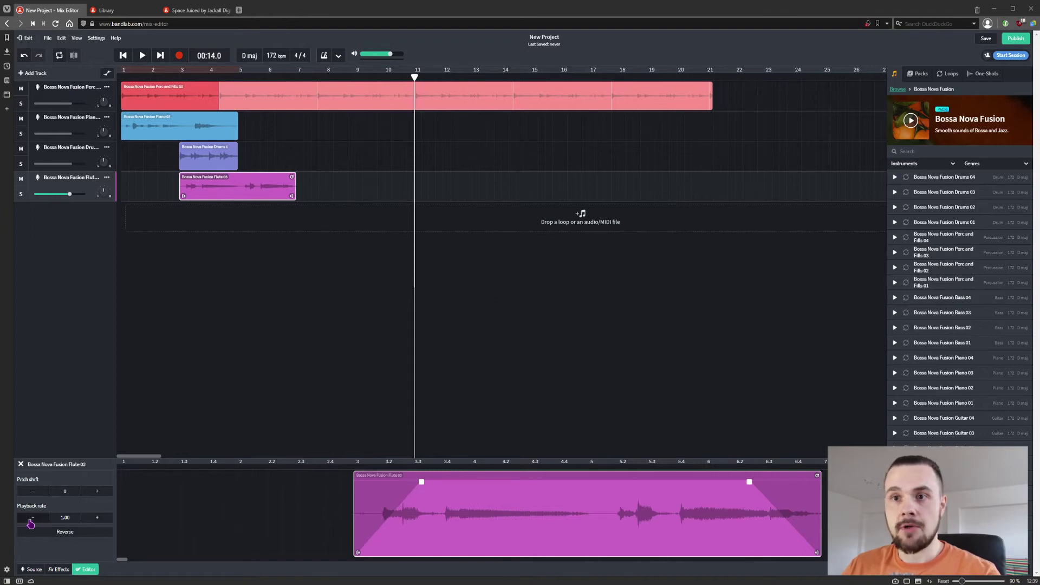
Step: Set the flute clip's playback rate to 1.60 and reverse it
{"action": "left_click", "coordinate": [34, 519]}
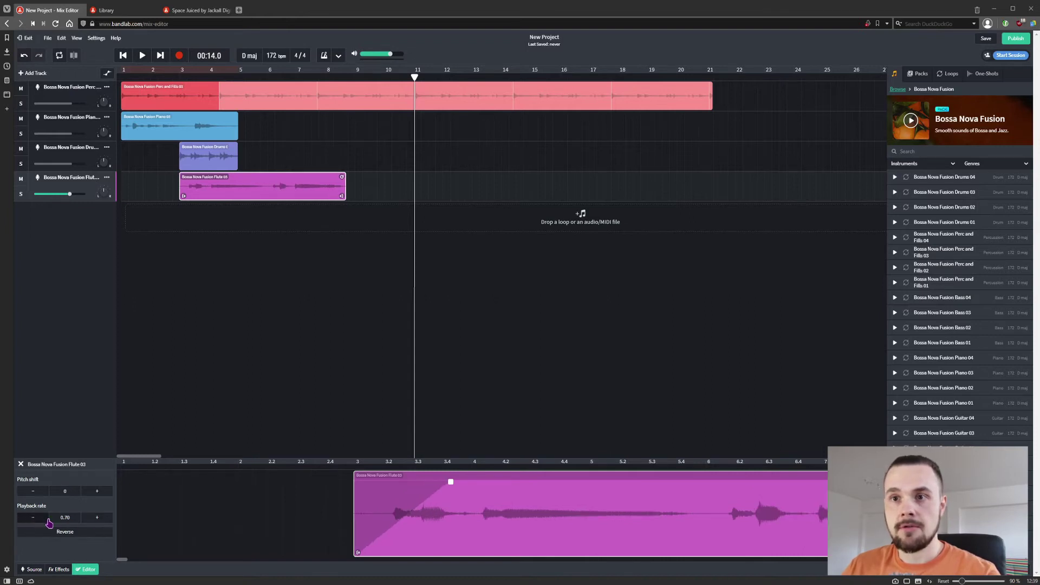
{"action": "left_click", "coordinate": [98, 519]}
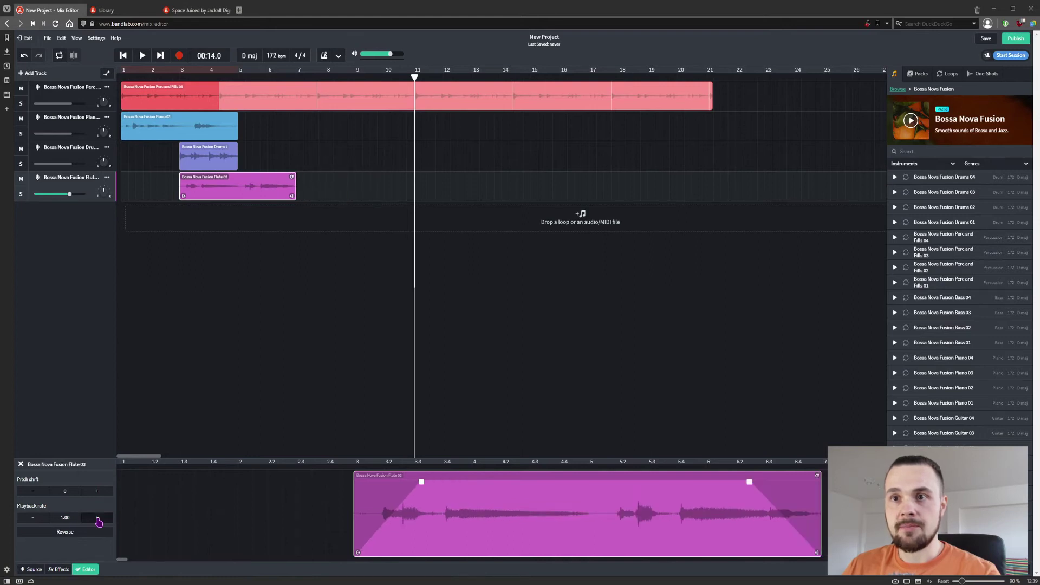
{"action": "left_click", "coordinate": [97, 519]}
{"action": "left_click", "coordinate": [97, 519]}
{"action": "left_click", "coordinate": [98, 519]}
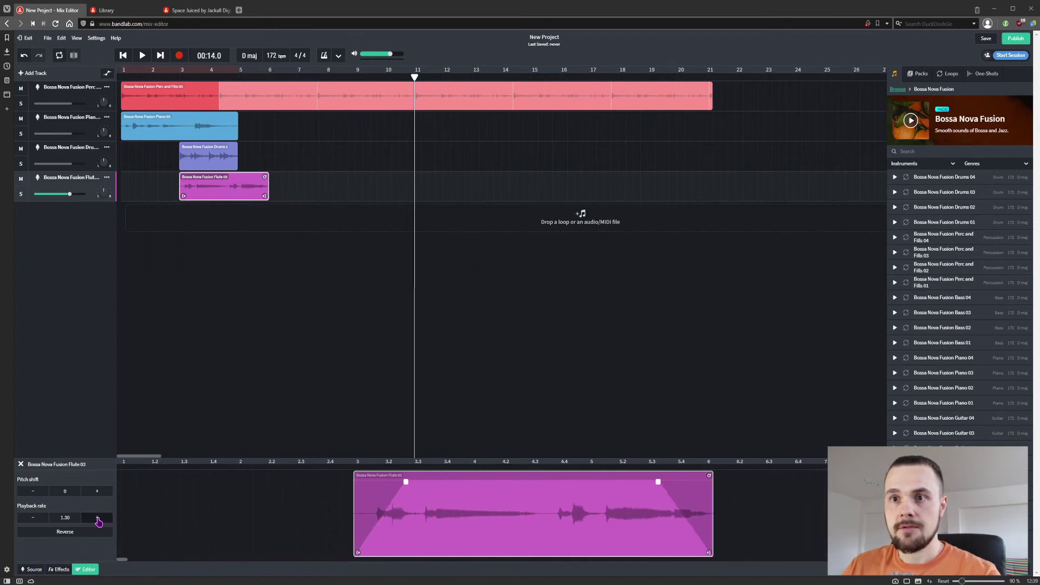
{"action": "left_click", "coordinate": [97, 519]}
{"action": "left_click", "coordinate": [98, 519]}
{"action": "left_click", "coordinate": [98, 519]}
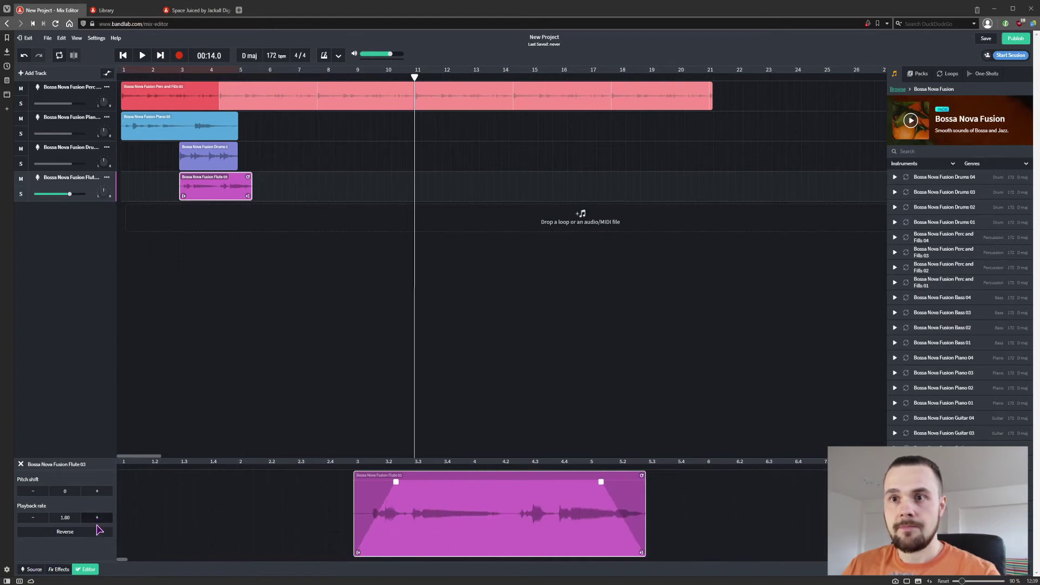
{"action": "left_click", "coordinate": [65, 533]}
{"action": "left_click", "coordinate": [182, 83]}
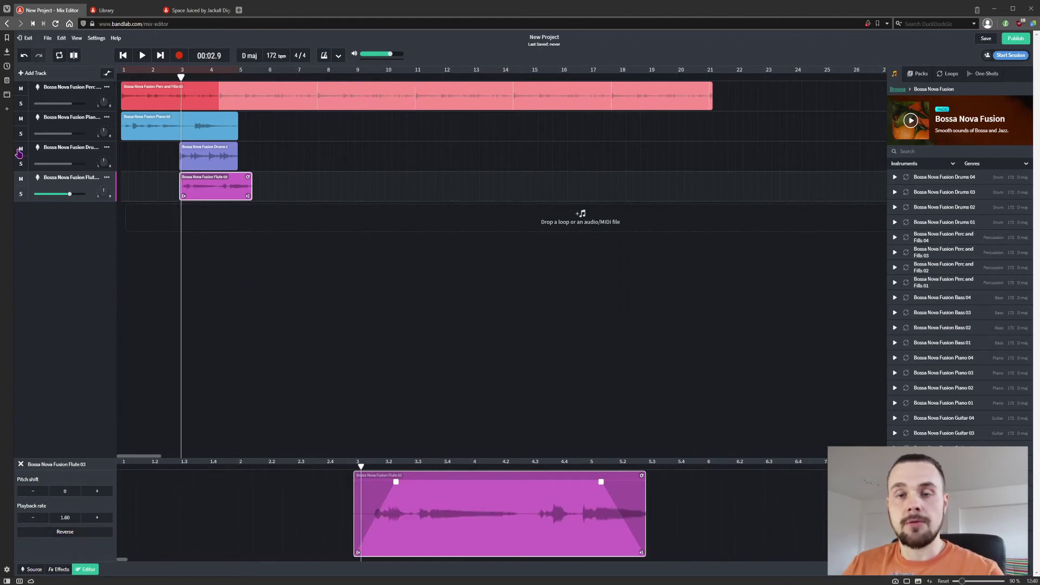
Step: Mute the drums and piano tracks and play the song from near the start
{"action": "left_click", "coordinate": [20, 149]}
{"action": "left_click", "coordinate": [21, 119]}
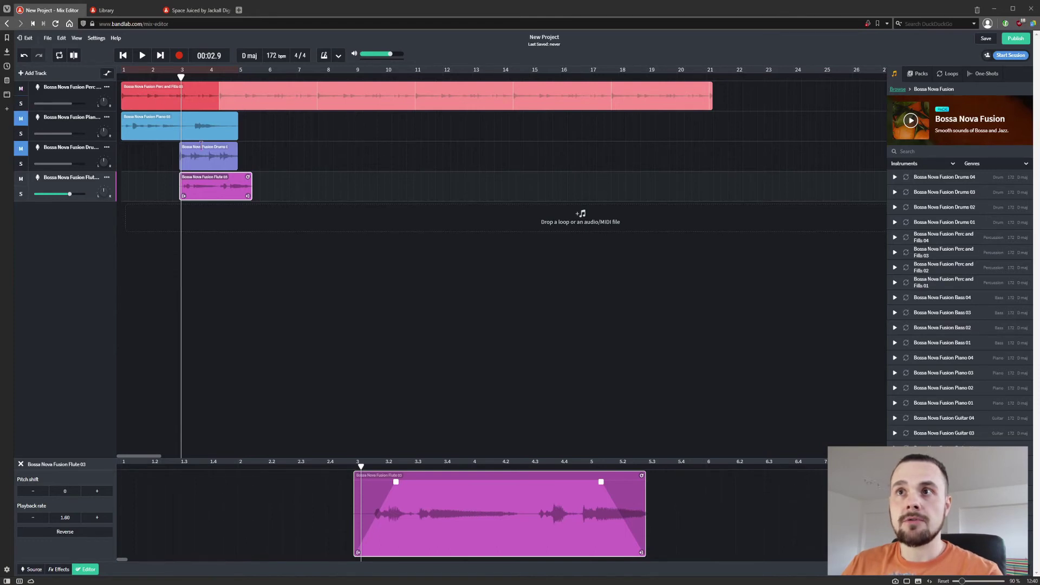
{"action": "left_click", "coordinate": [130, 84]}
{"action": "key", "text": "space"}
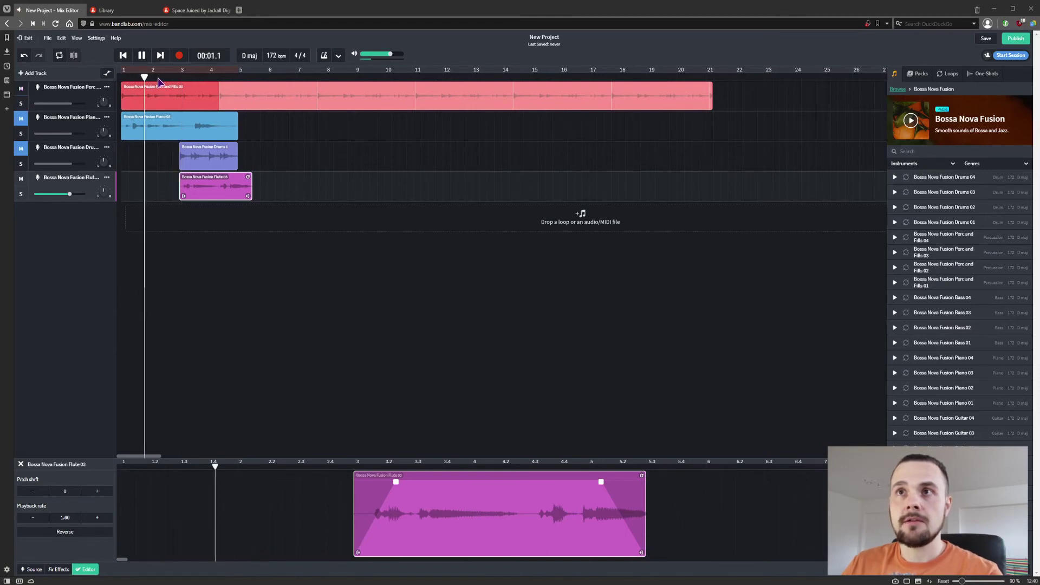
Step: Listen to the flute soloed from bar 3, unsolo it, and show its clip effects
{"action": "left_click", "coordinate": [20, 196]}
{"action": "left_click", "coordinate": [181, 217]}
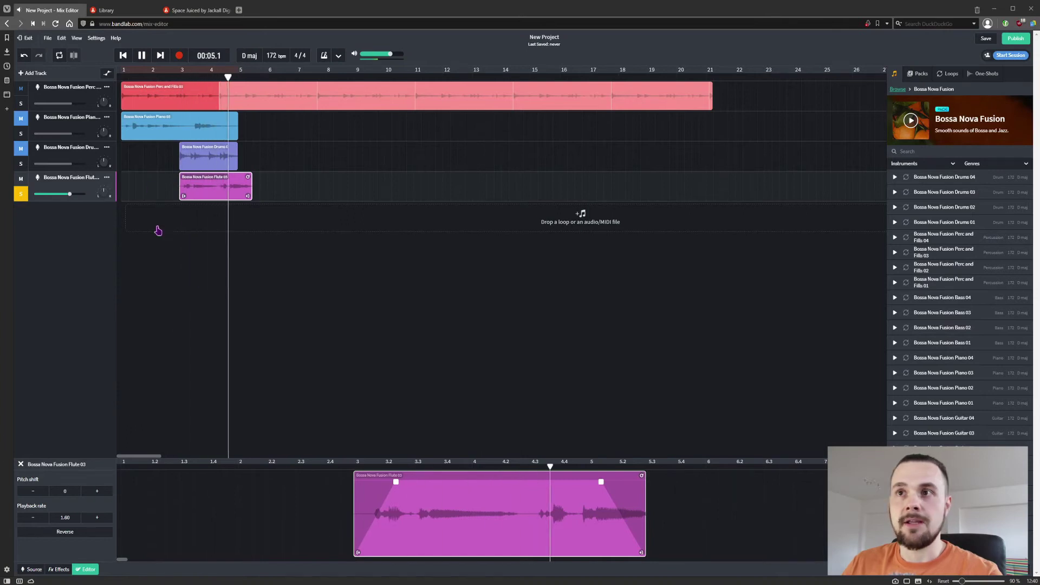
{"action": "key", "text": "space"}
{"action": "left_click", "coordinate": [21, 195]}
{"action": "left_click", "coordinate": [58, 569]}
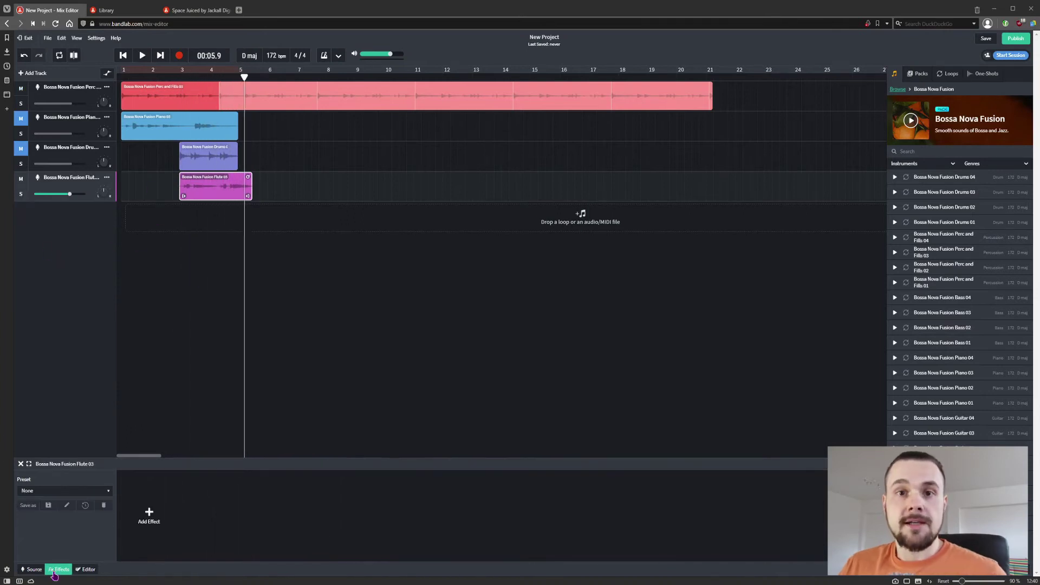
Step: Apply the 70s Pop preset to the flute clip and play it back from bar 3
{"action": "left_click", "coordinate": [106, 491]}
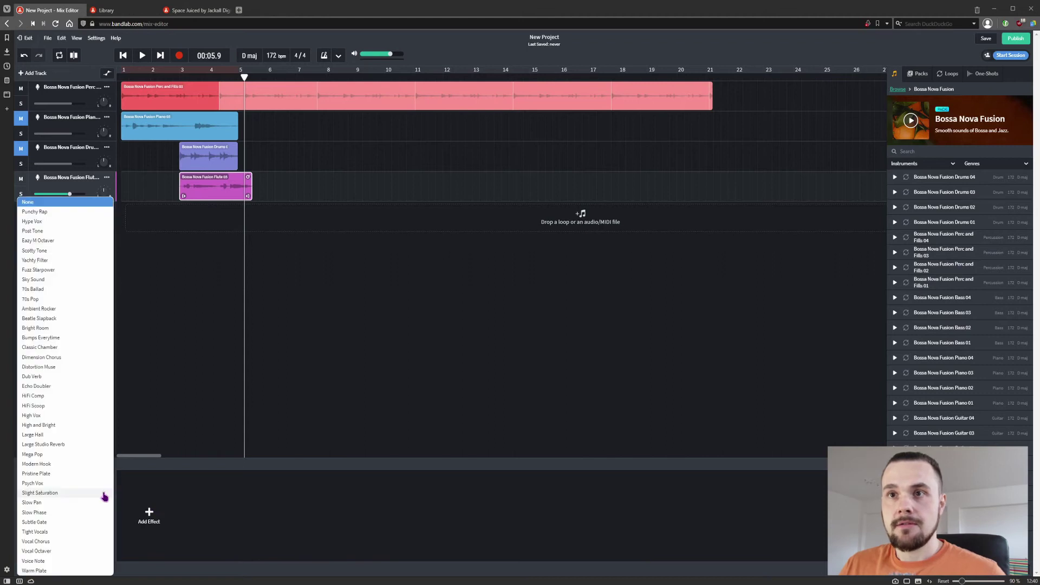
{"action": "left_click", "coordinate": [33, 300]}
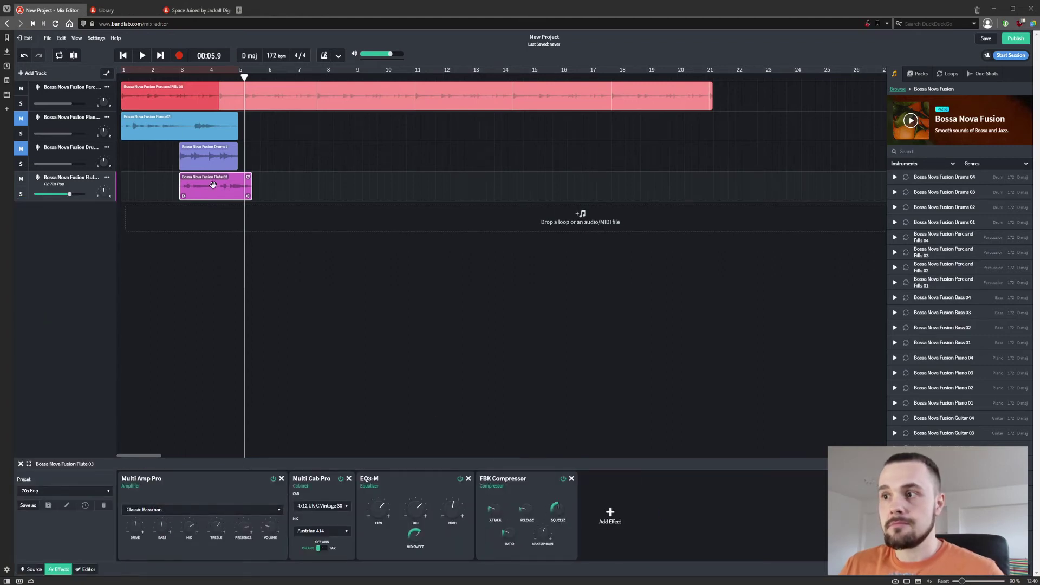
{"action": "left_click", "coordinate": [189, 97]}
{"action": "left_click", "coordinate": [184, 76]}
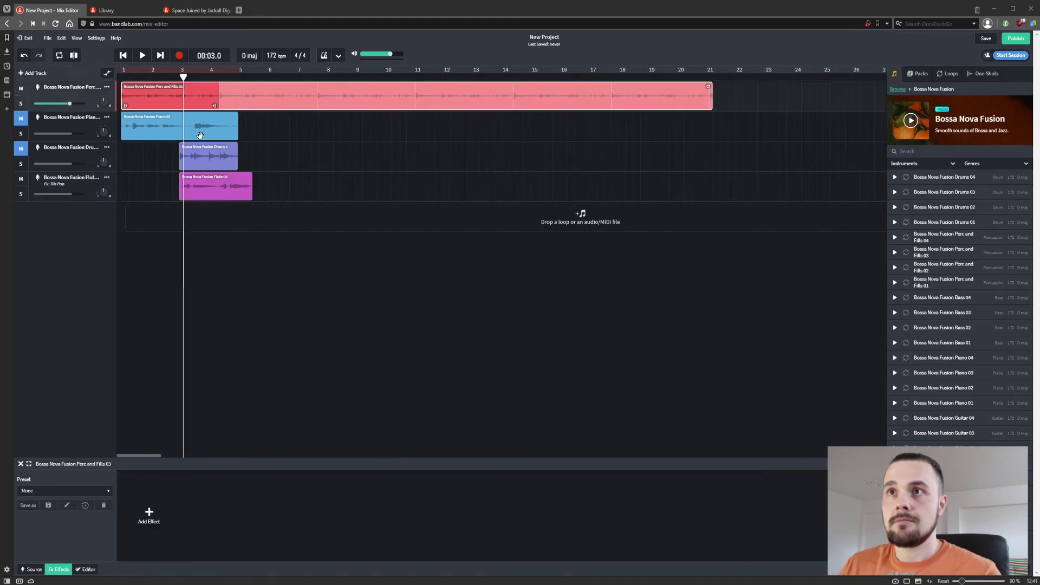
{"action": "left_click", "coordinate": [205, 187]}
{"action": "key", "text": "space"}
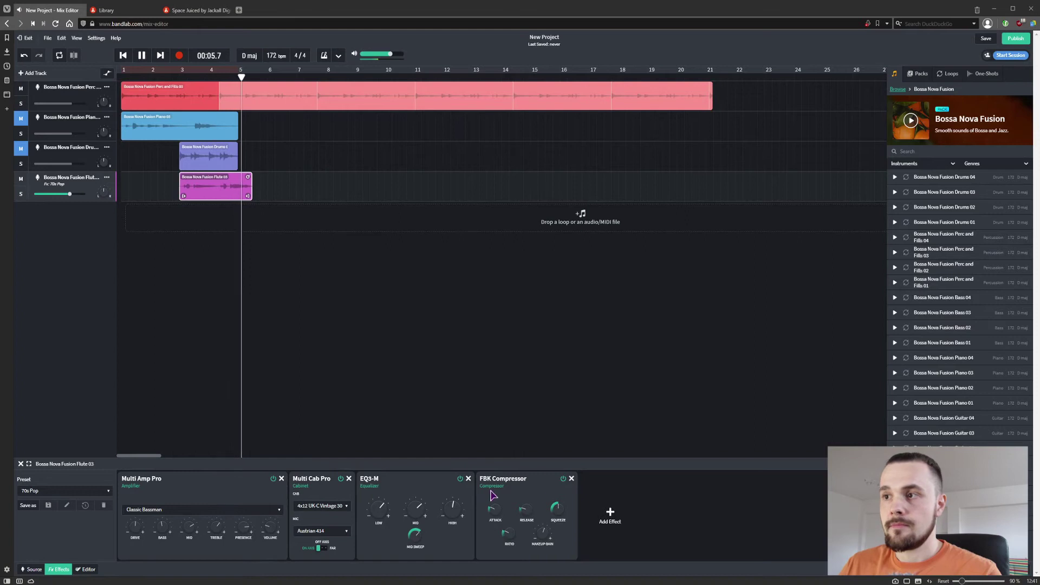
{"action": "key", "text": "space"}
{"action": "left_click", "coordinate": [748, 347]}
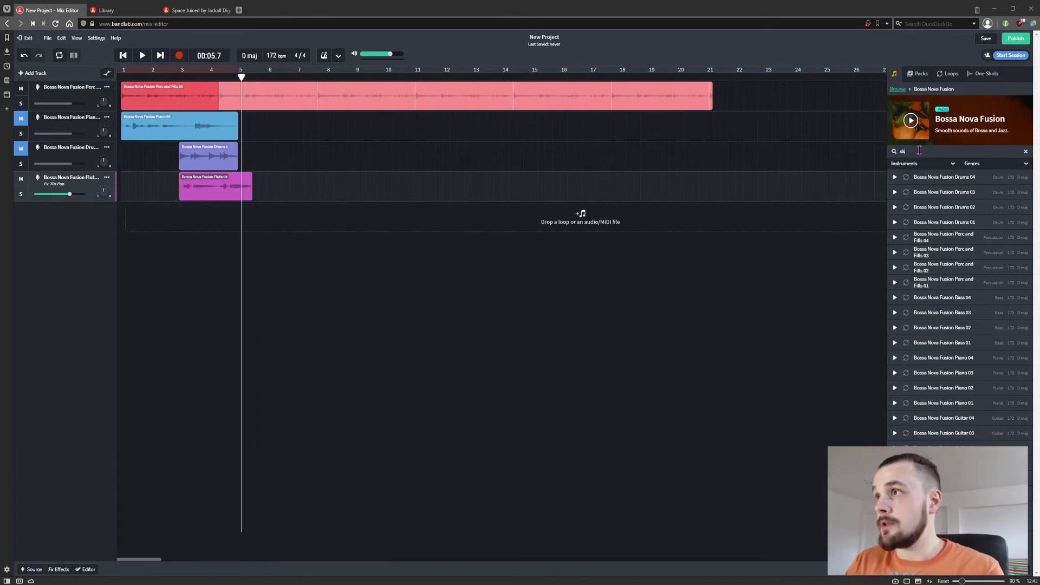
Step: Search the sound library for 'pop' and preview the Pop Punk pack
{"action": "type", "text": "a"}
{"action": "key", "text": "Return"}
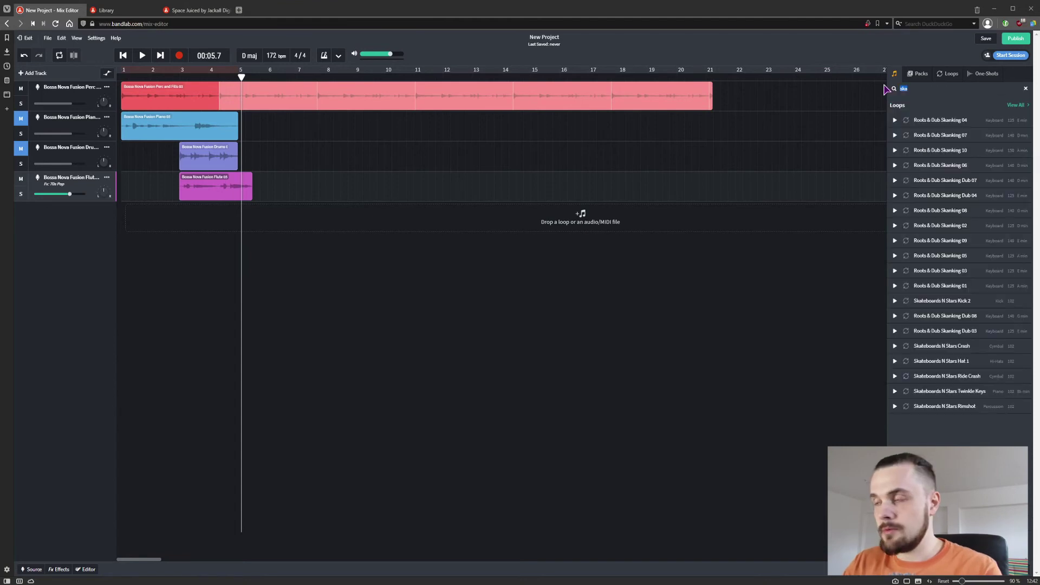
{"action": "type", "text": "pop"}
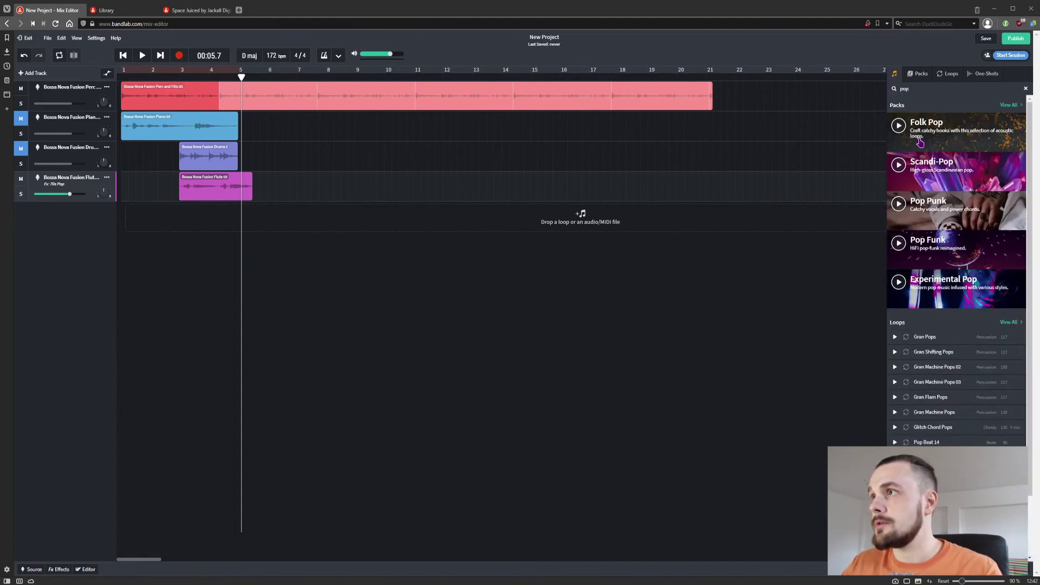
{"action": "left_click", "coordinate": [899, 205]}
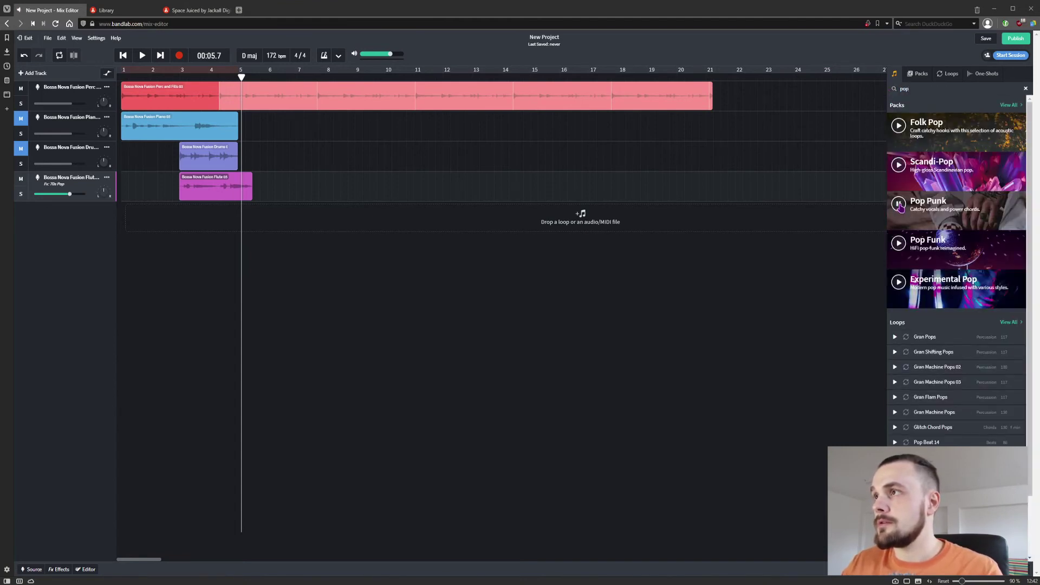
{"action": "left_click", "coordinate": [899, 244]}
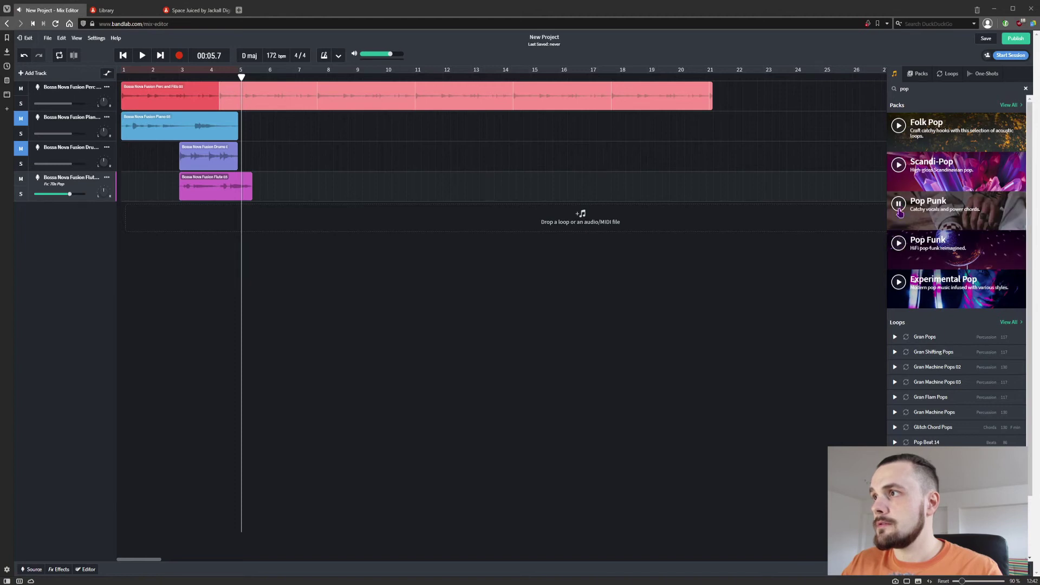
Step: Add the Fills4, GuitarB4 and GuitarA3 Pop Punk loops as three new tracks
{"action": "left_click", "coordinate": [938, 212]}
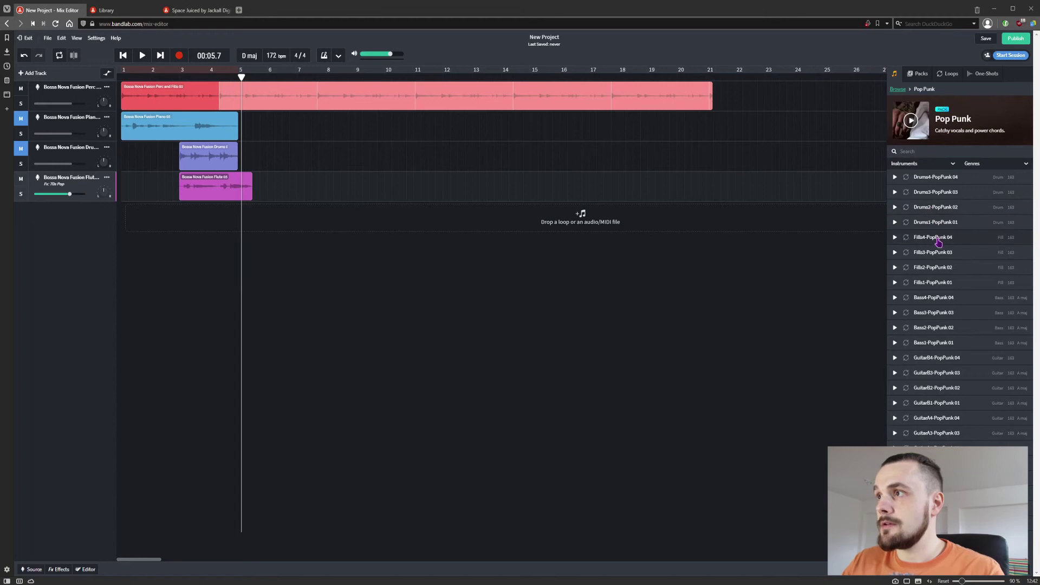
{"action": "left_click_drag", "start_coordinate": [933, 238], "coordinate": [212, 221]}
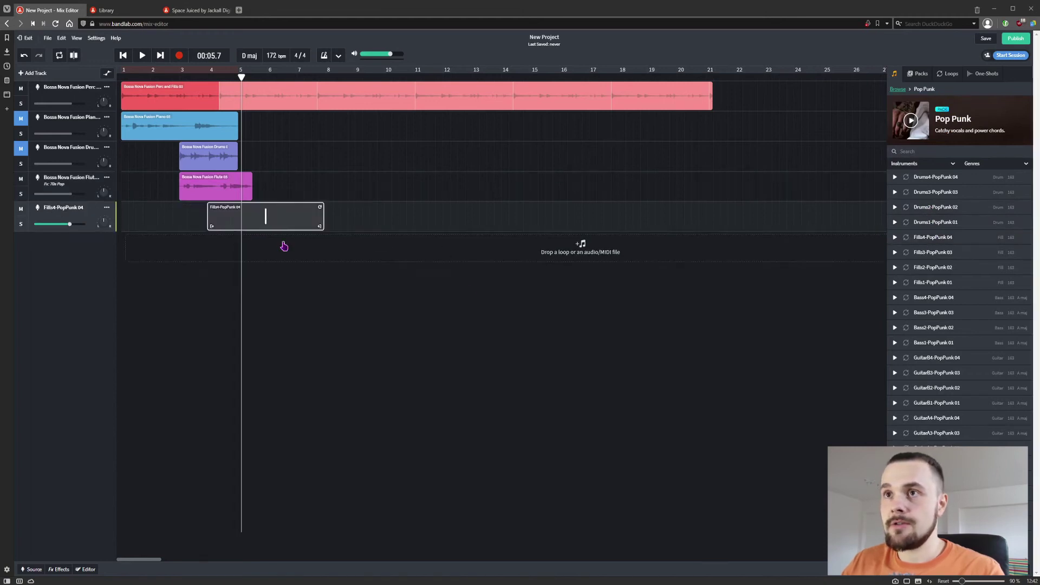
{"action": "left_click_drag", "start_coordinate": [937, 358], "coordinate": [205, 242]}
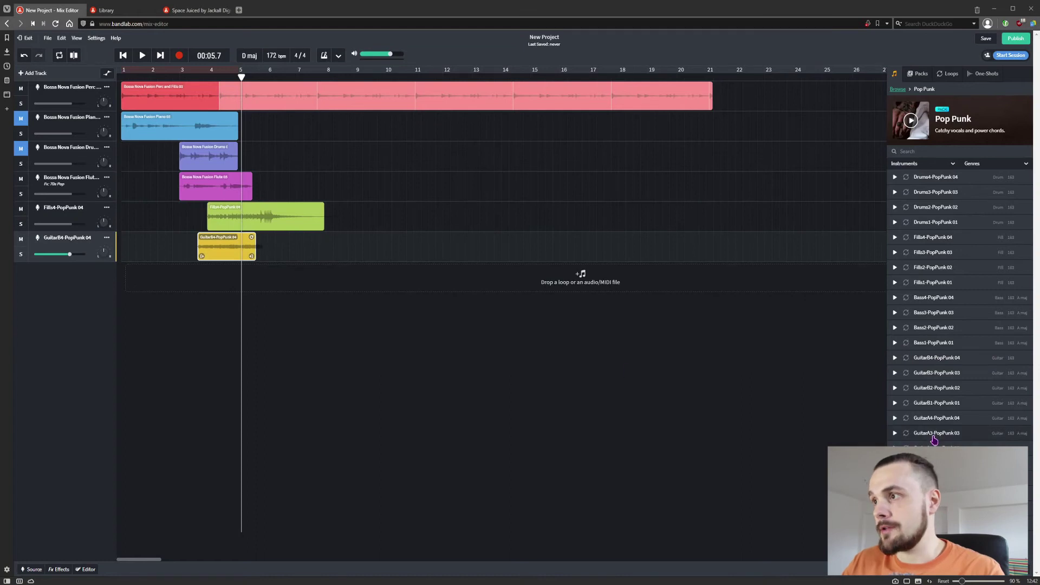
{"action": "left_click_drag", "start_coordinate": [936, 433], "coordinate": [227, 277]}
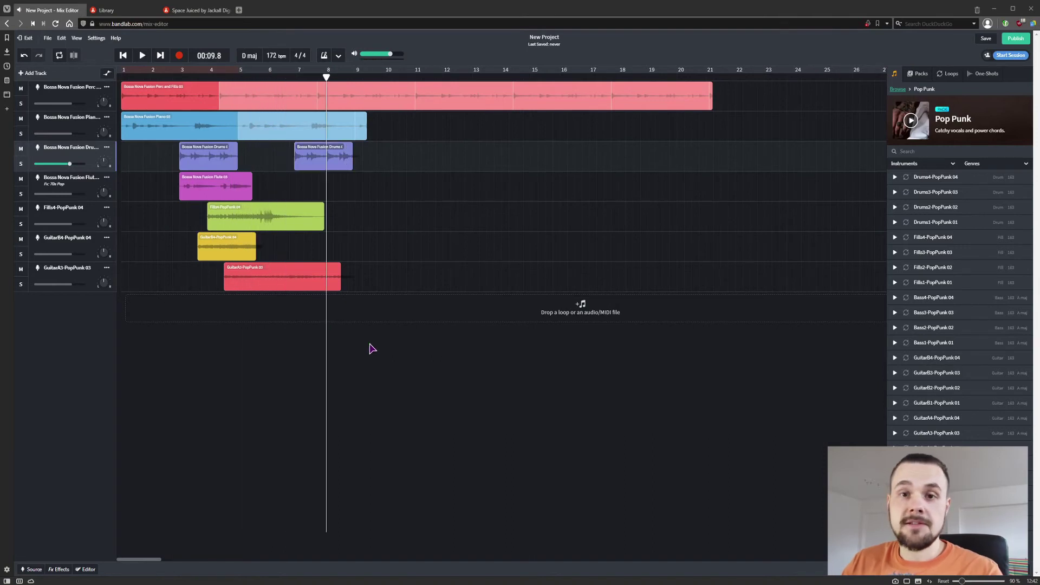
{"action": "left_click", "coordinate": [361, 100]}
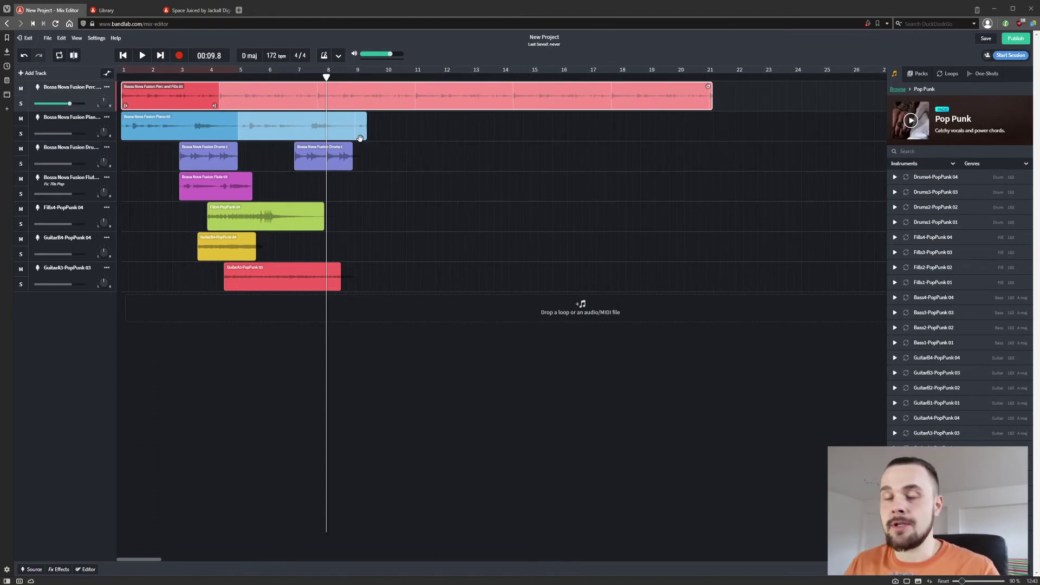
{"action": "left_click", "coordinate": [424, 513]}
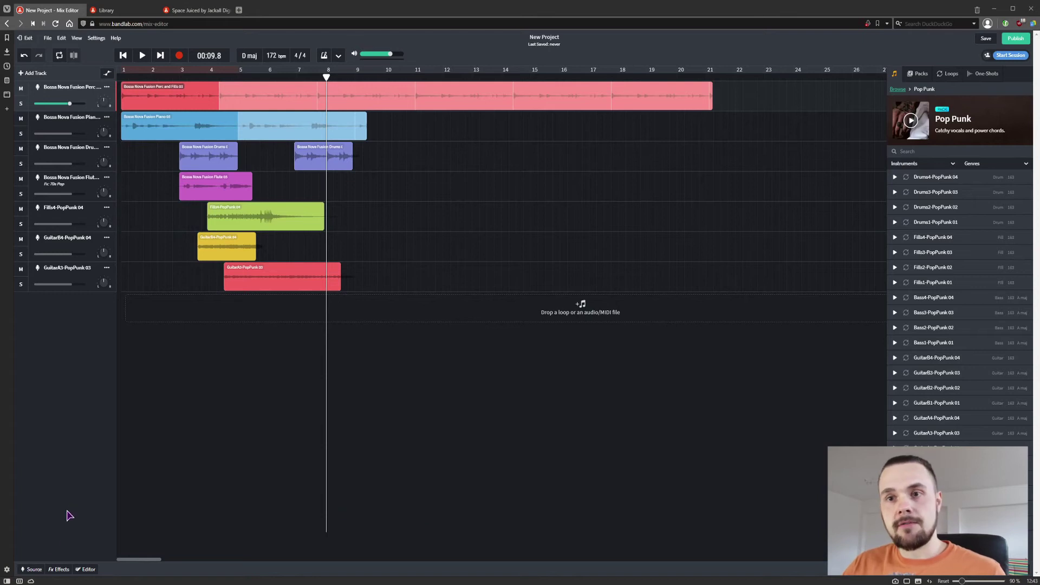
Step: Search the sound library for 'voice', limit results to loops, and open the instrument categories
{"action": "left_click", "coordinate": [33, 569]}
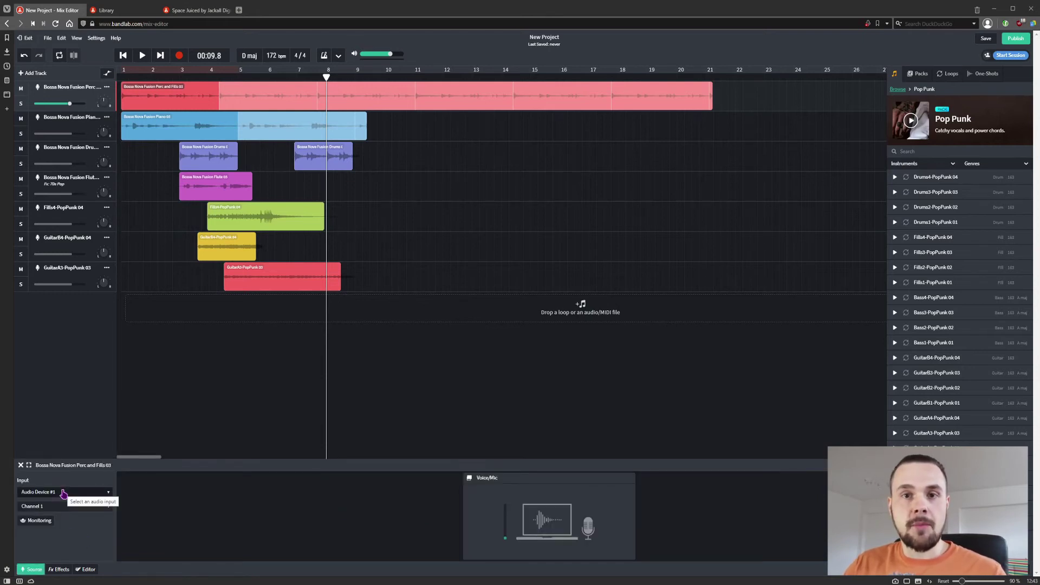
{"action": "left_click", "coordinate": [32, 572]}
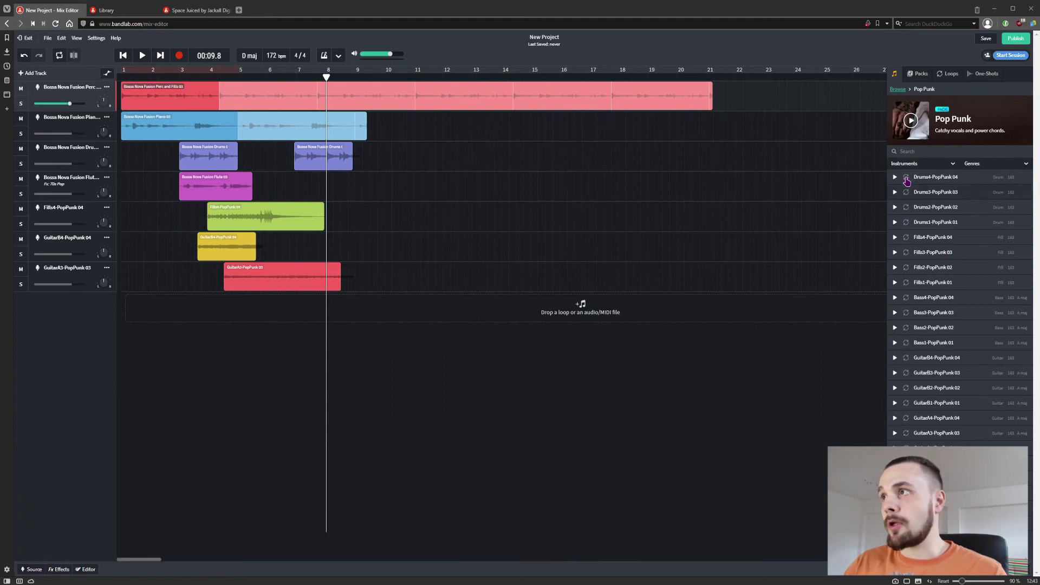
{"action": "left_click", "coordinate": [898, 90]}
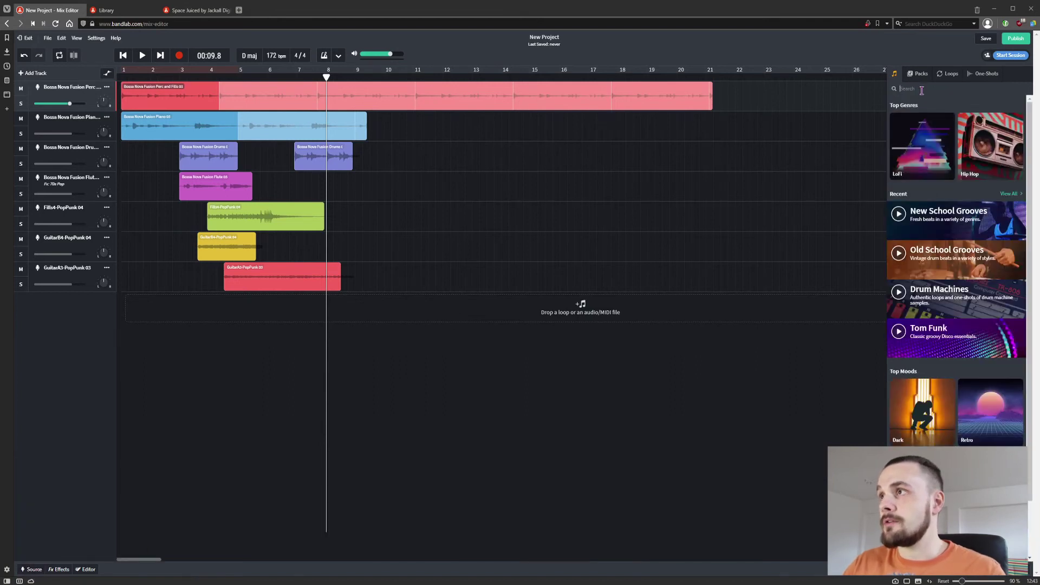
{"action": "type", "text": "voice"}
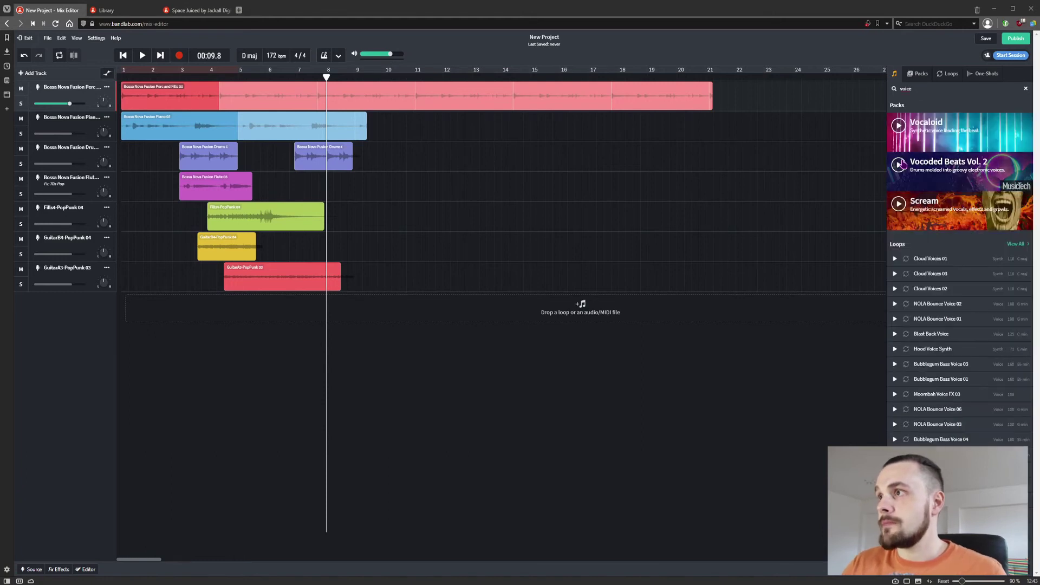
{"action": "left_click", "coordinate": [950, 76]}
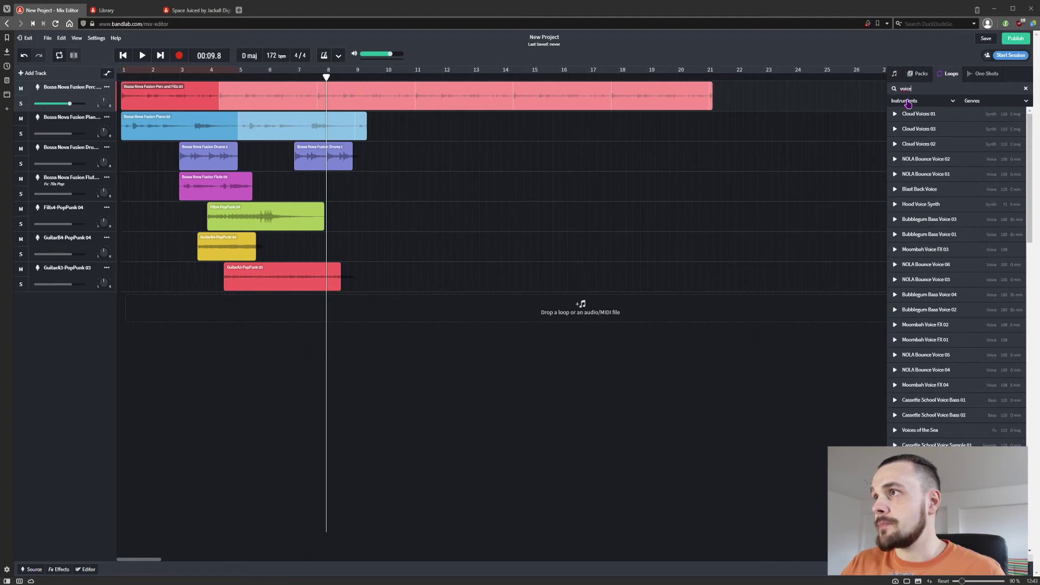
{"action": "left_click", "coordinate": [952, 102]}
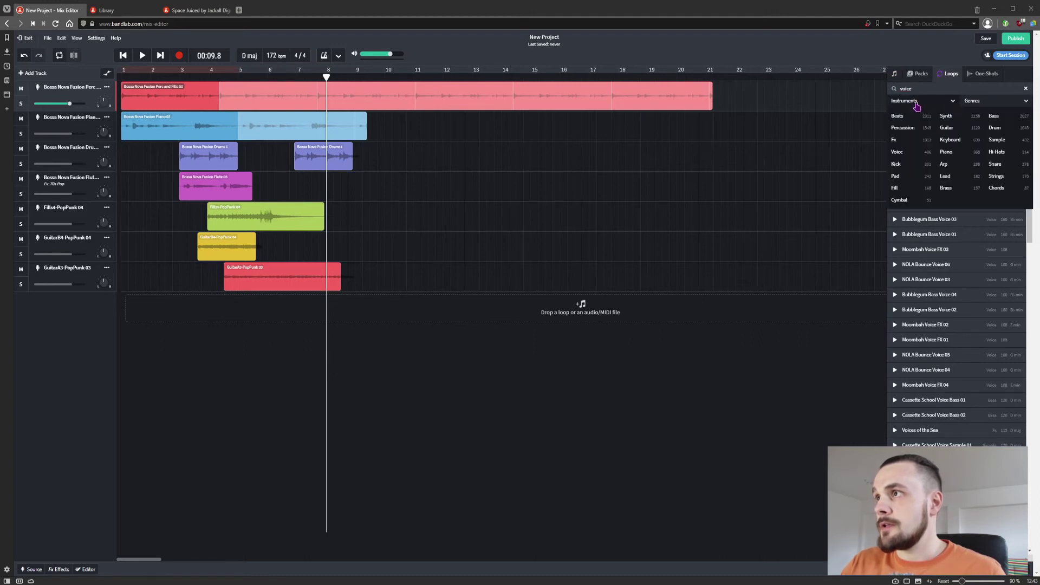
Step: Filter loops to the Voice category, then choose File > Download for a whole-song mixdown
{"action": "left_click", "coordinate": [898, 152]}
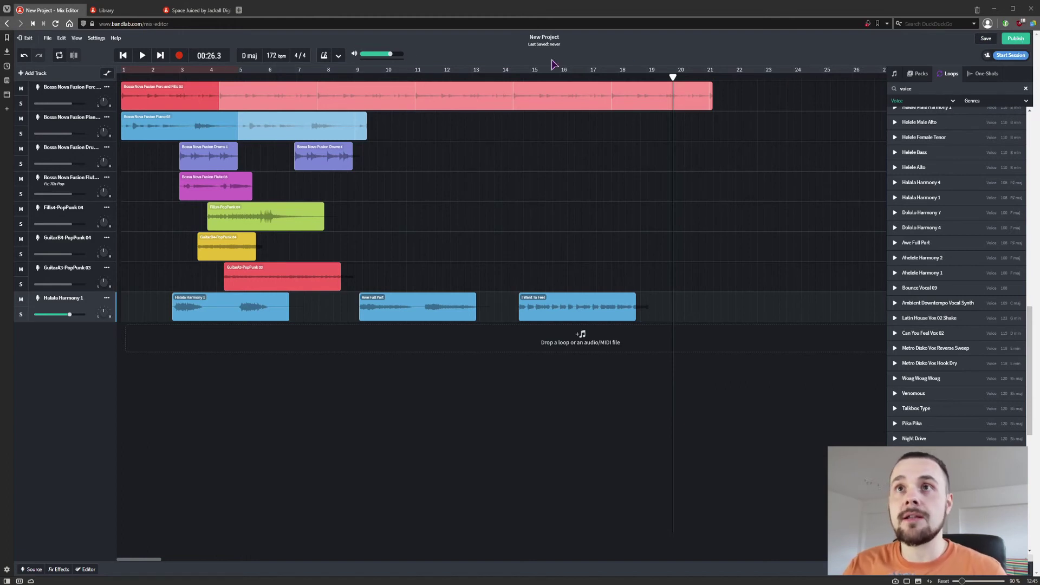
{"action": "left_click", "coordinate": [47, 39]}
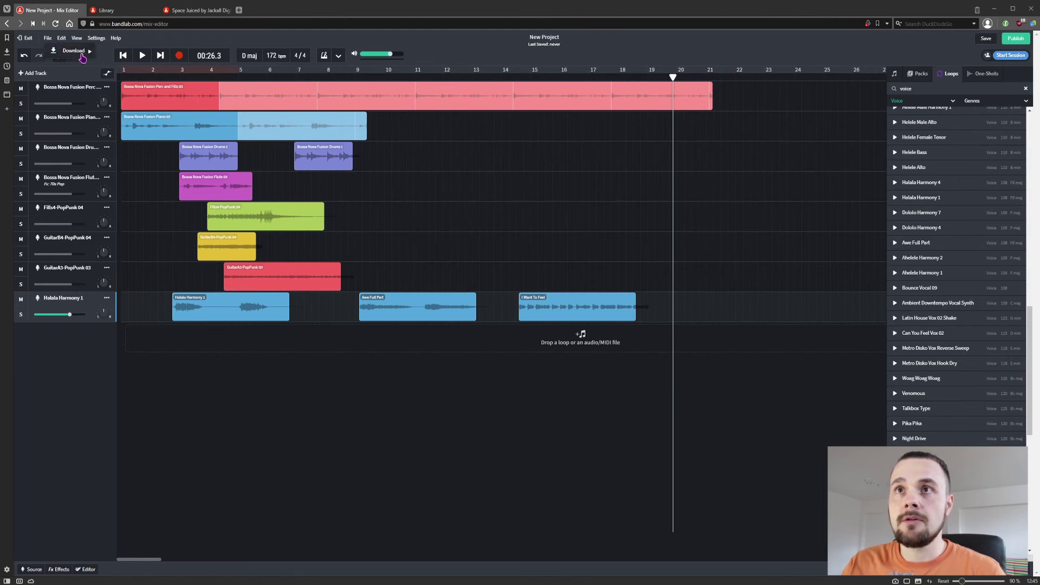
{"action": "mouse_move", "coordinate": [73, 51]}
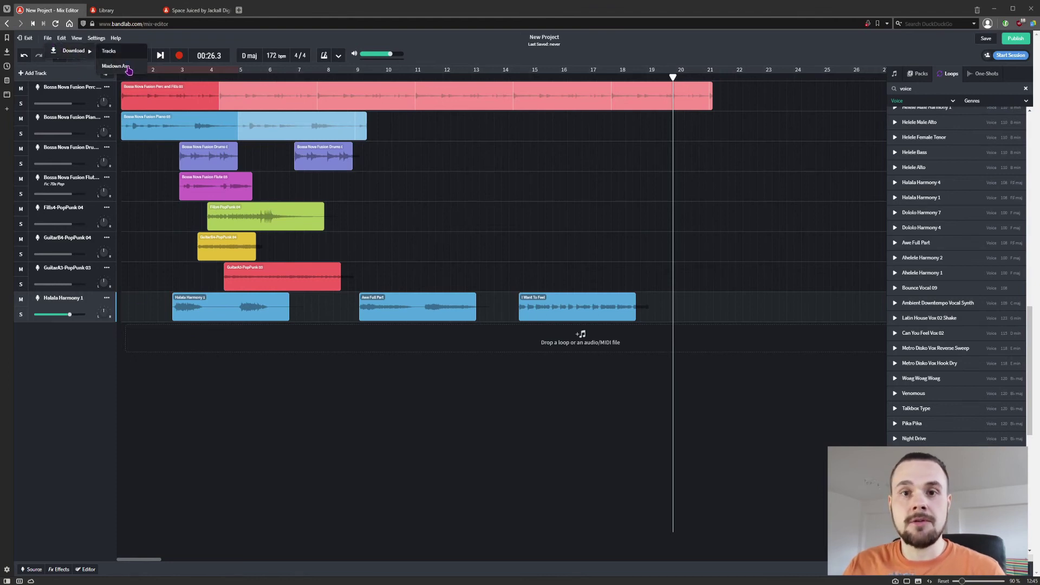
{"action": "left_click", "coordinate": [128, 67]}
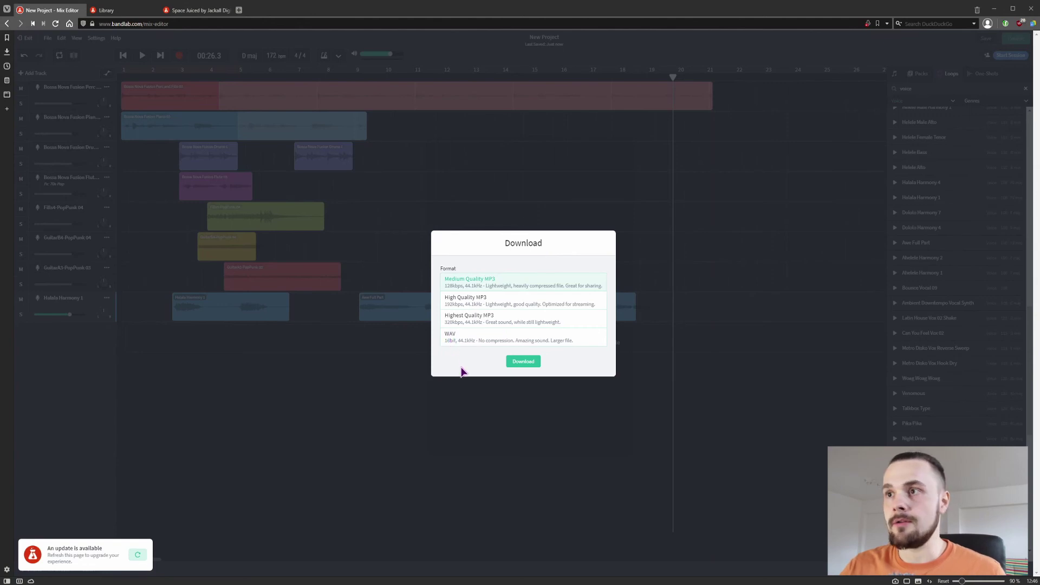
Step: Download the mixdown as a Medium Quality MP3 and go back to the Library
{"action": "left_click", "coordinate": [720, 403]}
{"action": "key", "text": "alt+Left"}
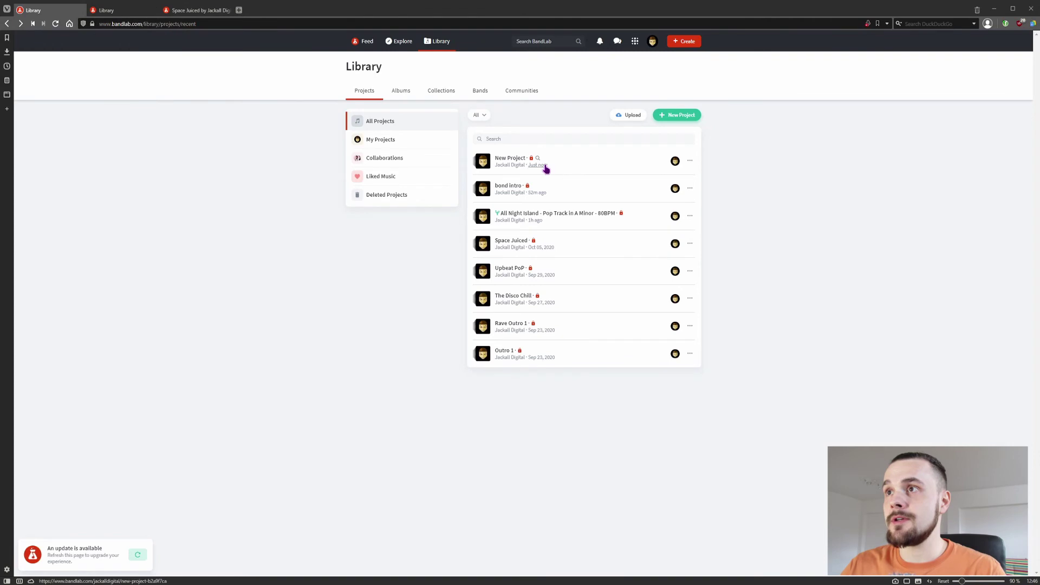
Step: Delete 'New Project' from the library with confirmation, then open the Space Juiced page
{"action": "left_click", "coordinate": [689, 161]}
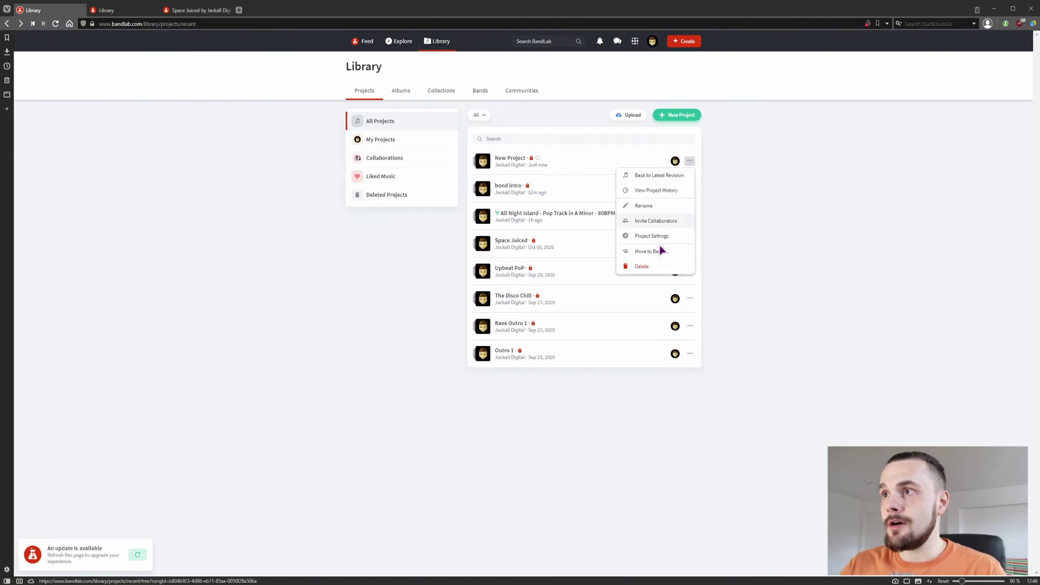
{"action": "left_click", "coordinate": [645, 271]}
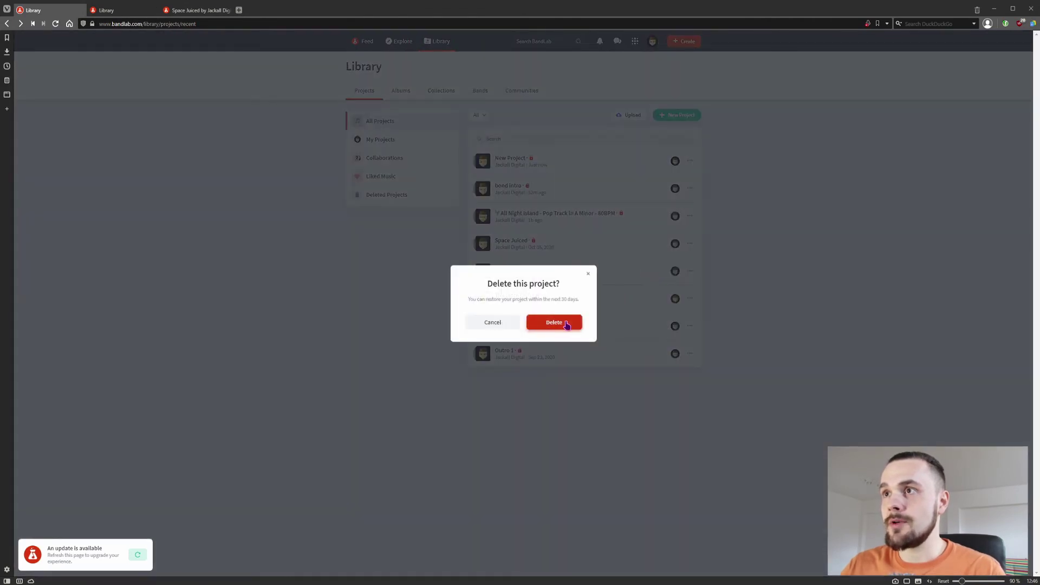
{"action": "left_click", "coordinate": [567, 322]}
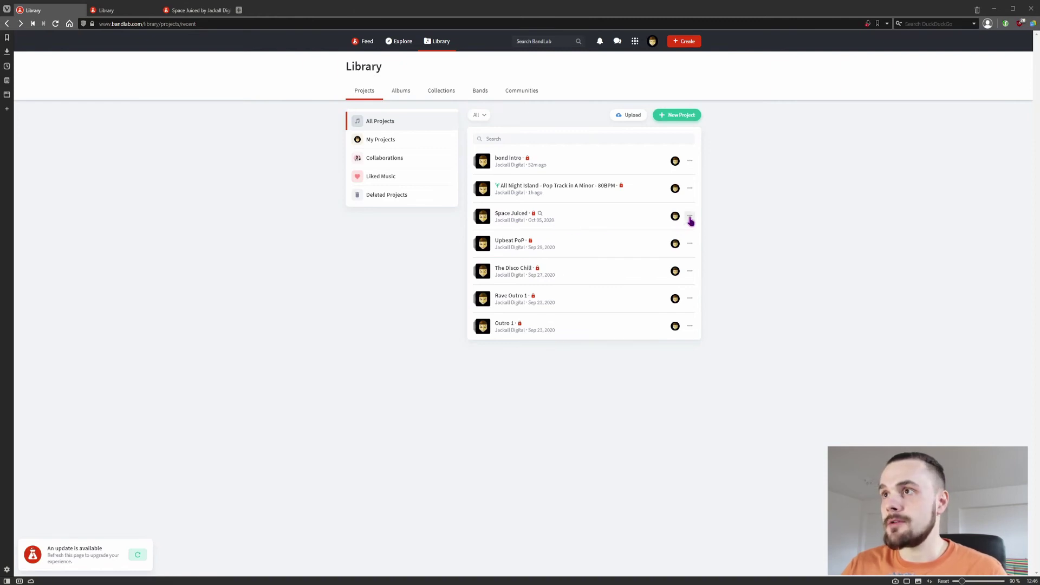
{"action": "left_click", "coordinate": [515, 217]}
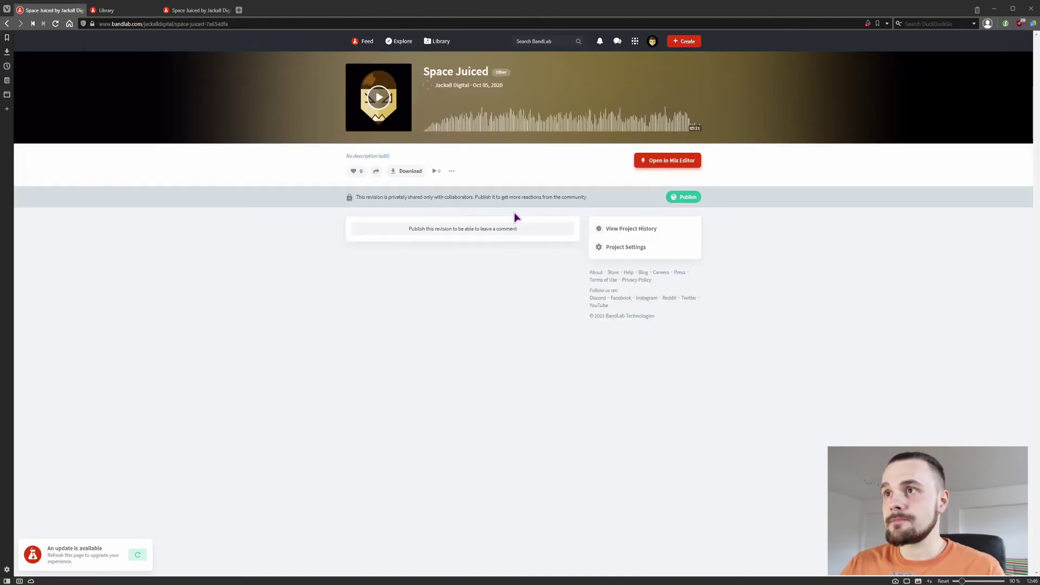
Step: Publish Space Juiced publicly, described 'Chill vibes' with genre Electronic, then select its page address
{"action": "left_click", "coordinate": [686, 198]}
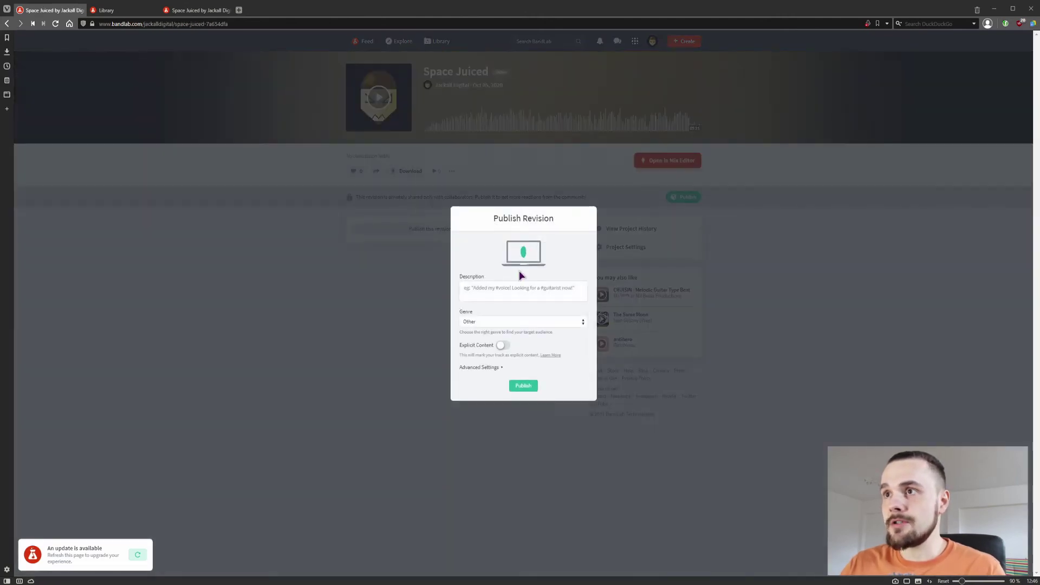
{"action": "left_click", "coordinate": [499, 288]}
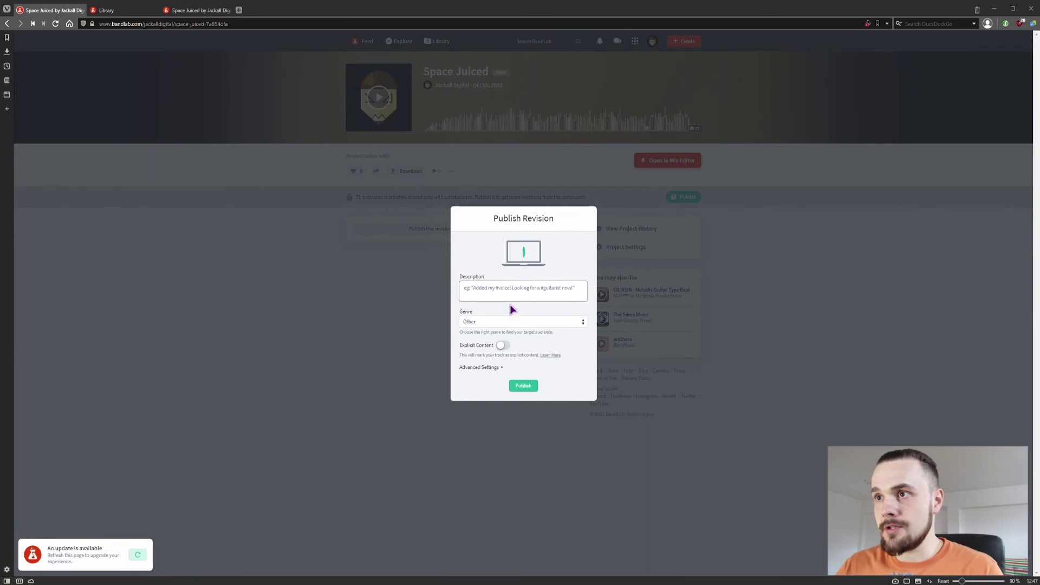
{"action": "left_click", "coordinate": [499, 367]}
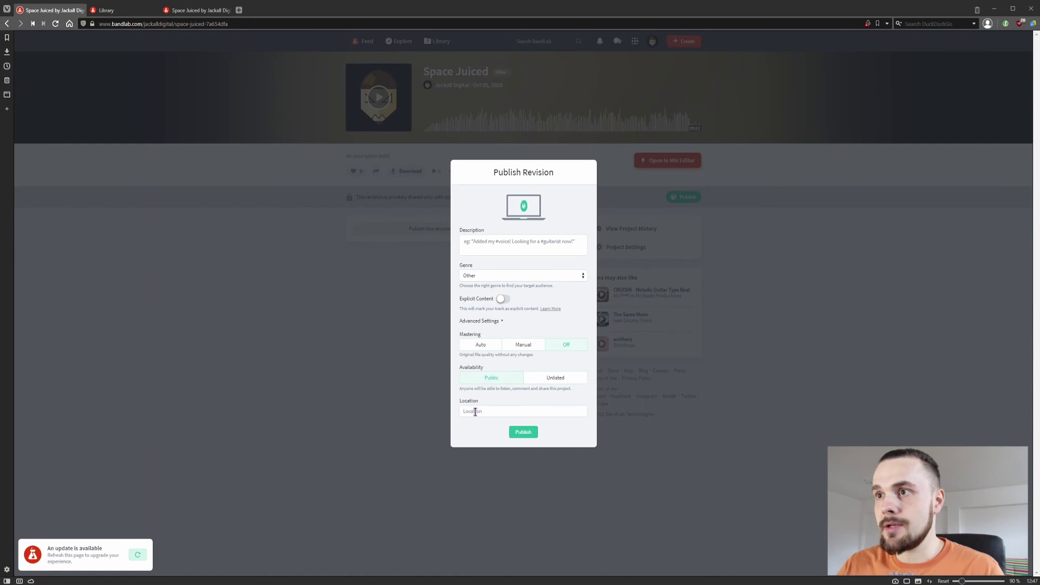
{"action": "left_click", "coordinate": [489, 275]}
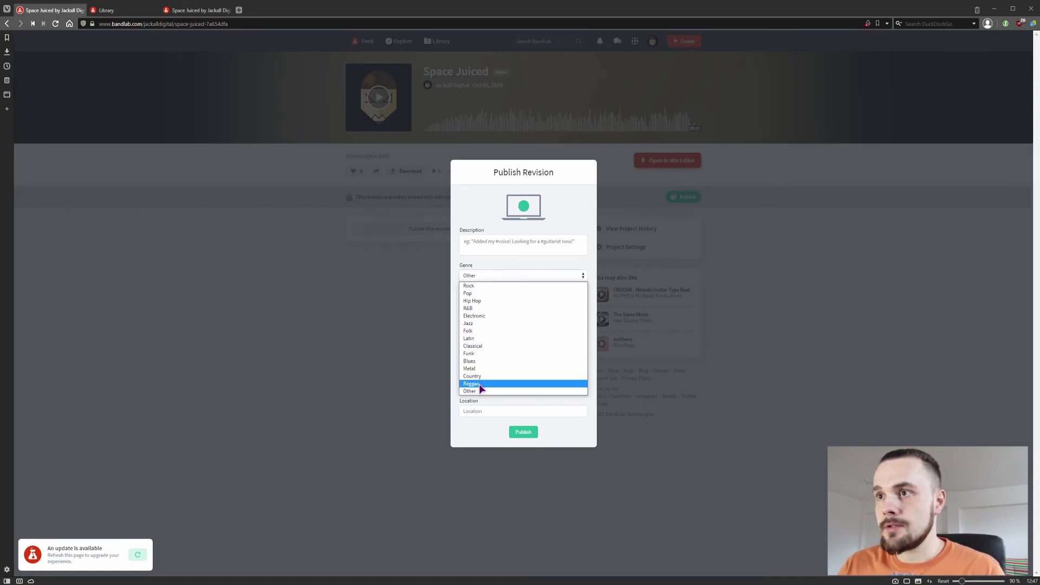
{"action": "left_click", "coordinate": [496, 316]}
{"action": "left_click", "coordinate": [504, 243]}
{"action": "type", "text": "Chill vibes"}
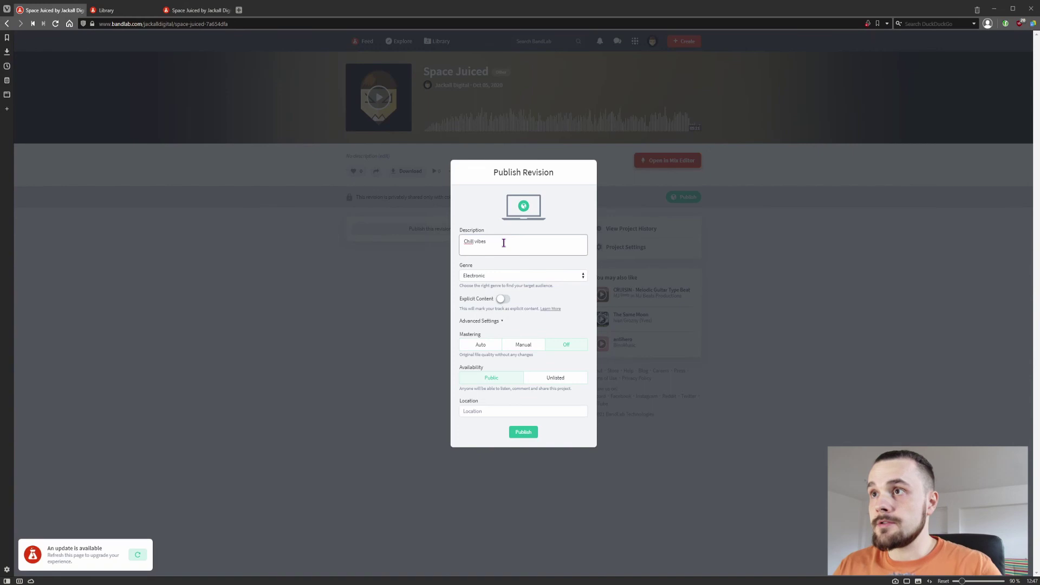
{"action": "left_click", "coordinate": [526, 411]}
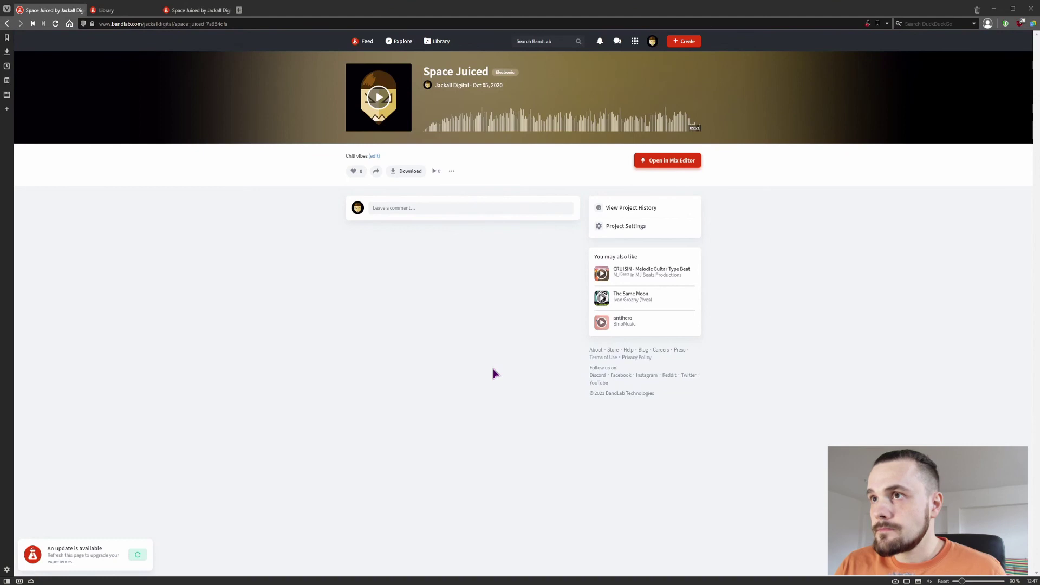
{"action": "left_click", "coordinate": [246, 23]}
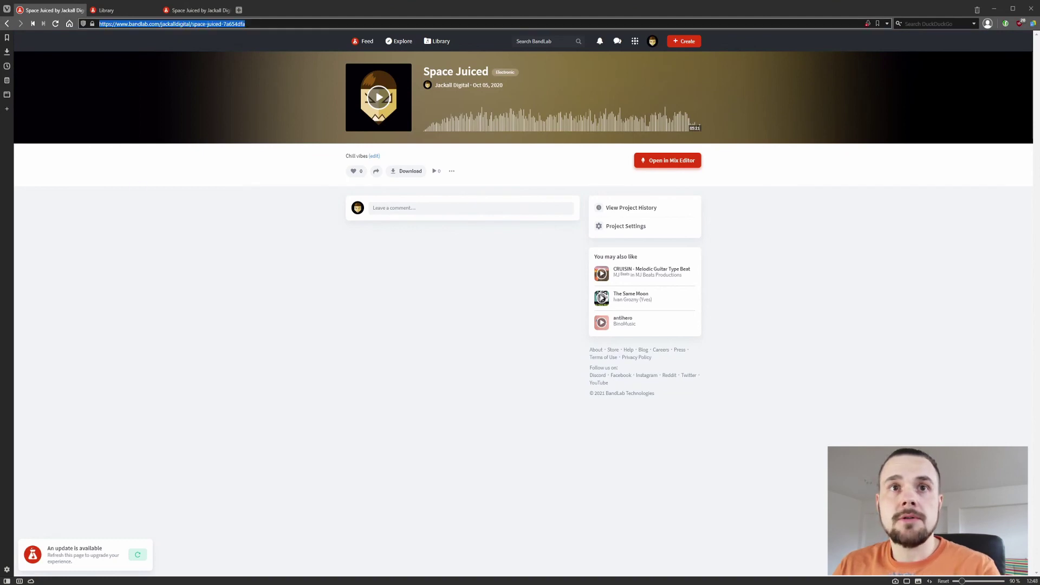
Step: Open the '...' options menu for the published Space Juiced revision
{"action": "left_click", "coordinate": [452, 172]}
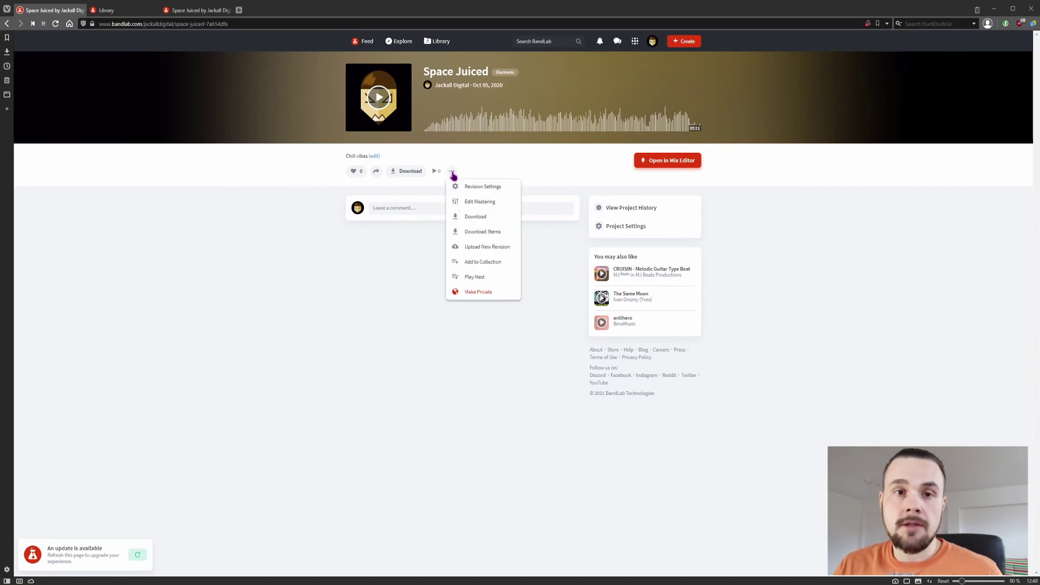